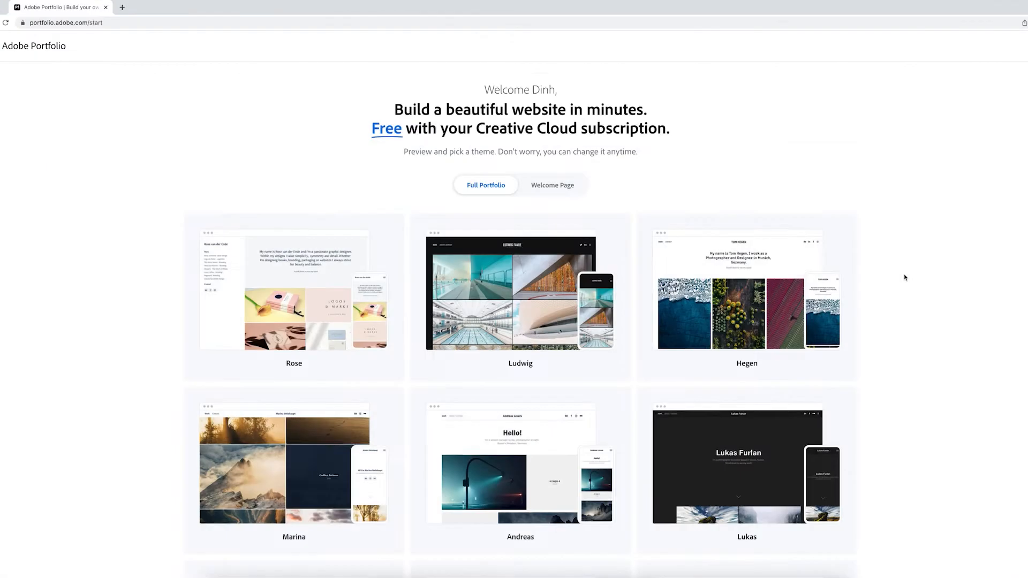
- Browse the full portfolio themes and open the preview of the Matthias theme
scroll(905, 277, down, 3)
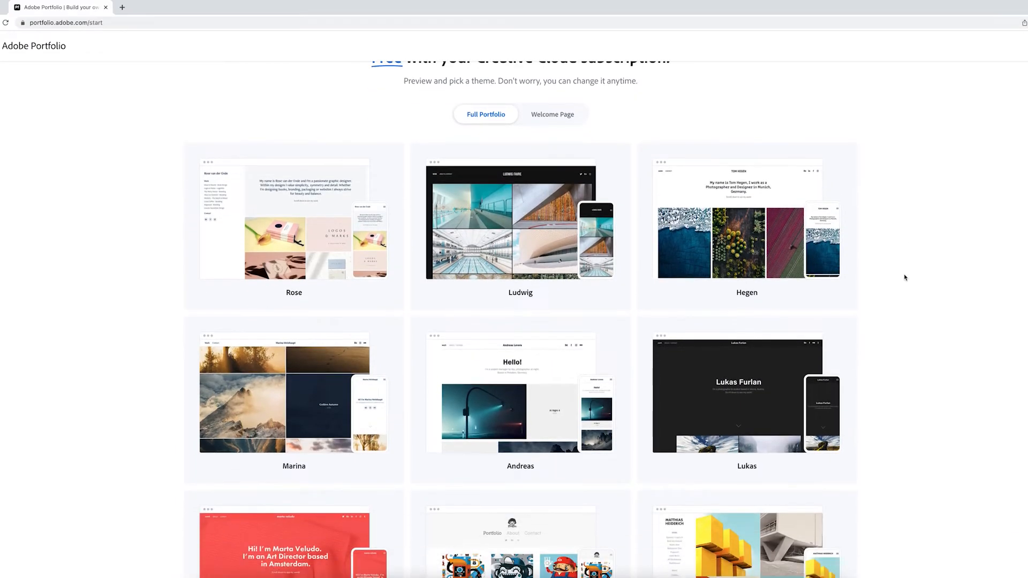
scroll(904, 277, down, 5)
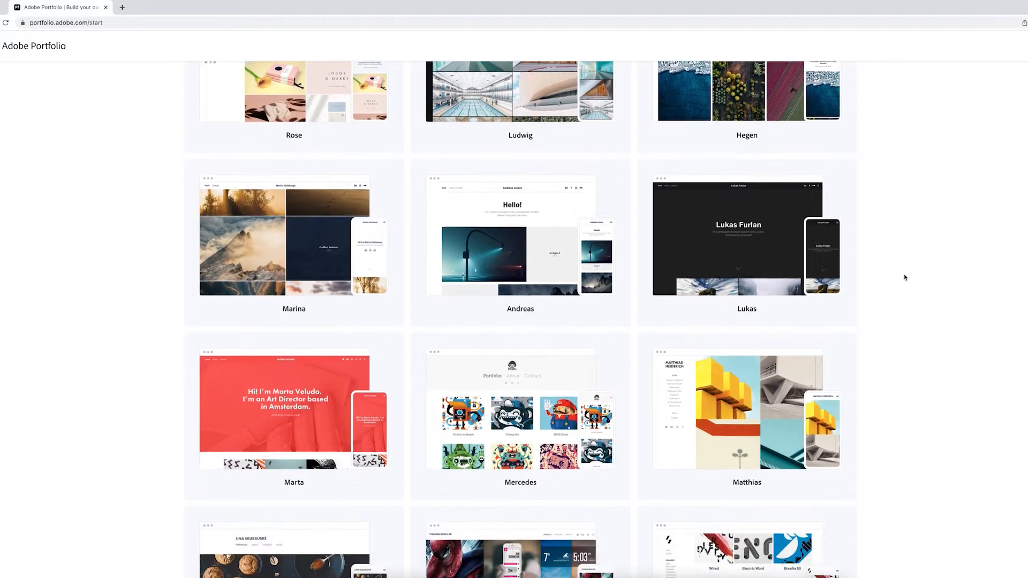
scroll(905, 278, down, 3)
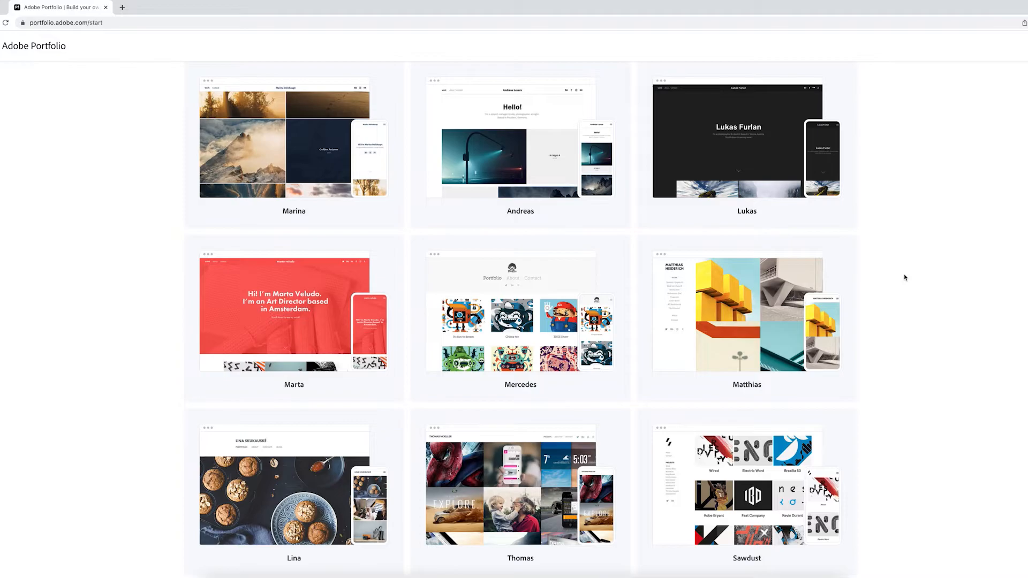
click(796, 307)
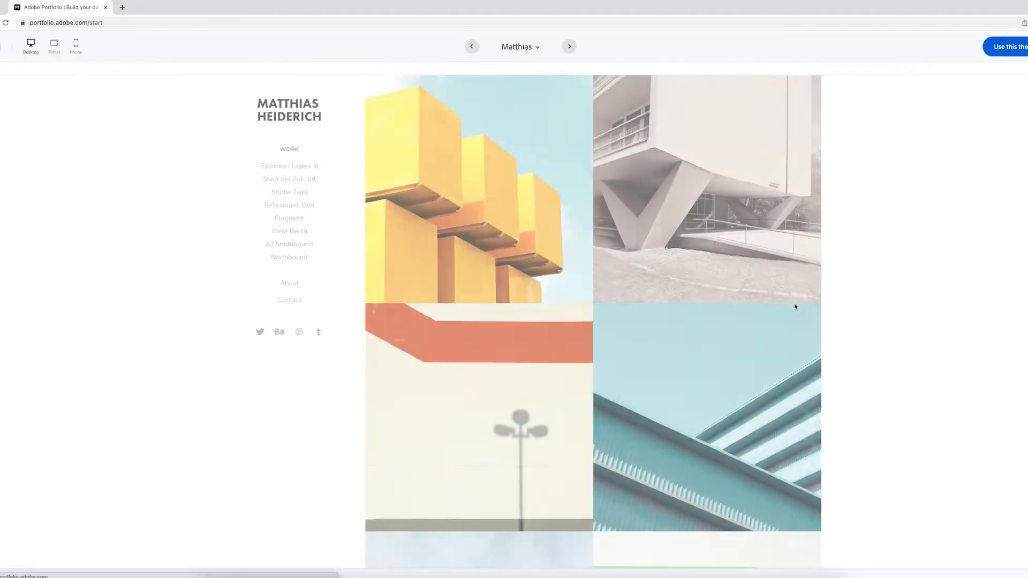
- Look through the Reflexionen Drei sample page in the preview, and choose the Matthias theme for the site
click(283, 206)
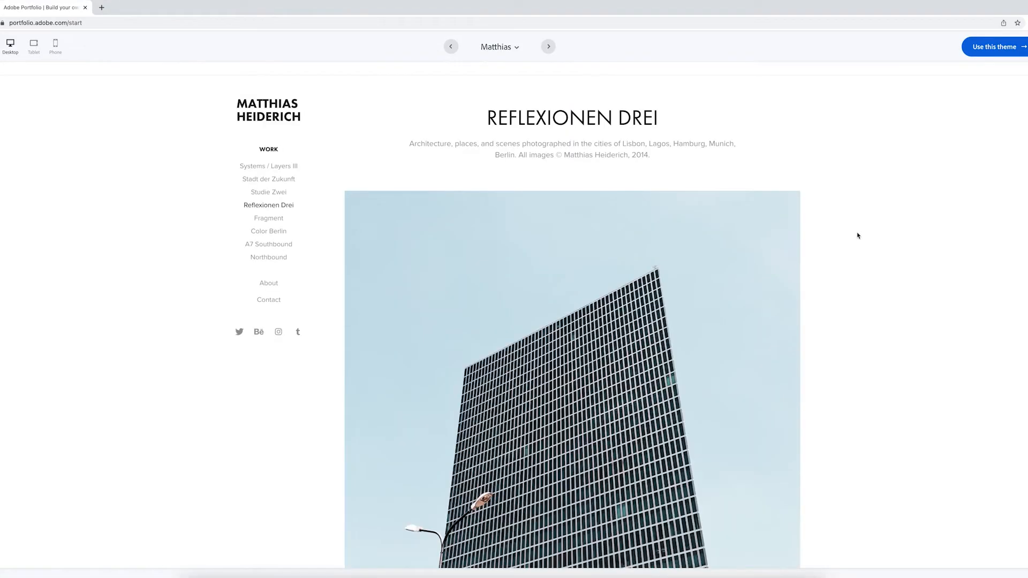
scroll(855, 235, down, 3)
scroll(857, 236, down, 7)
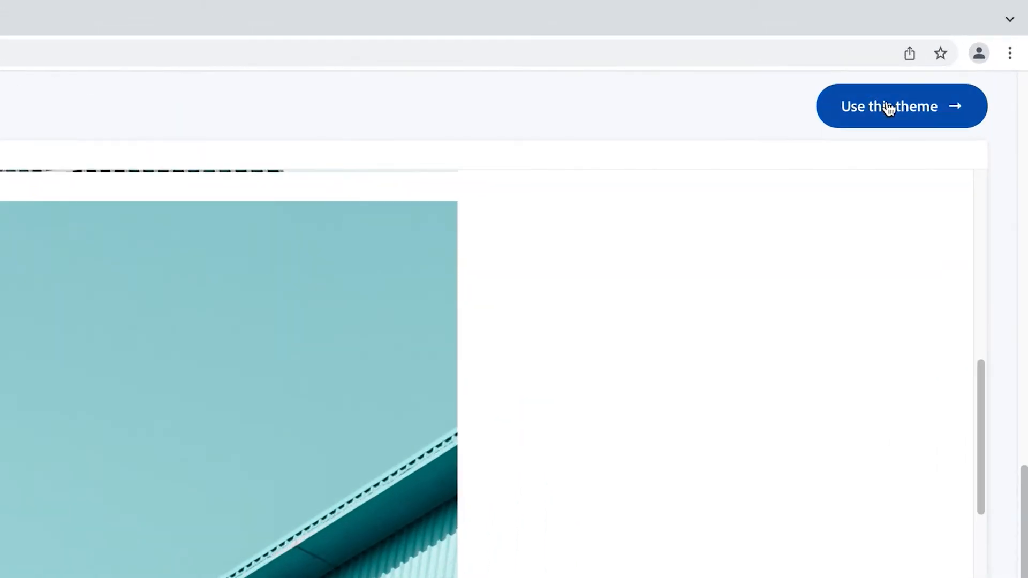
click(889, 107)
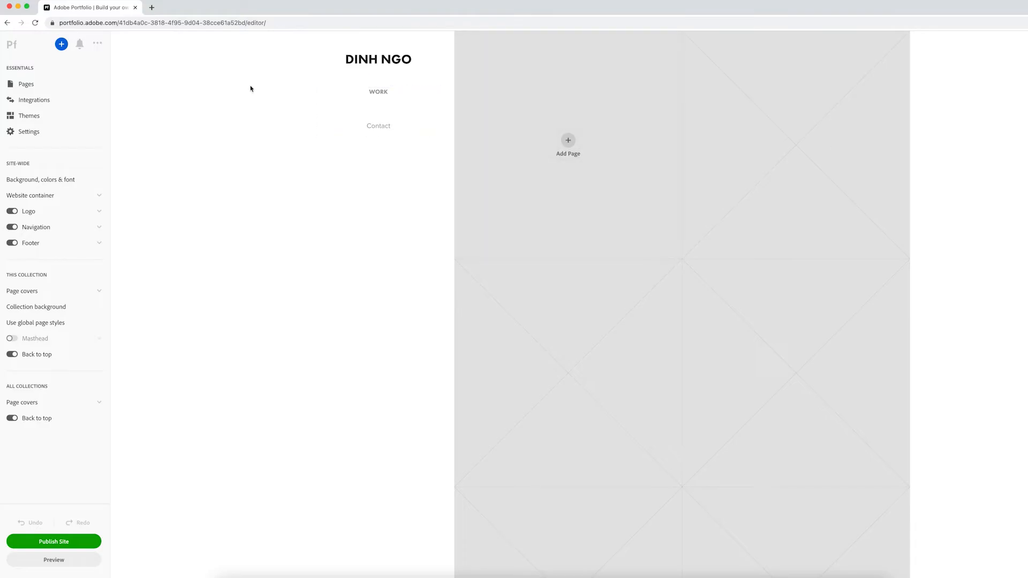
- Create a new collection titled "Photography" and return to the main editor options
click(63, 46)
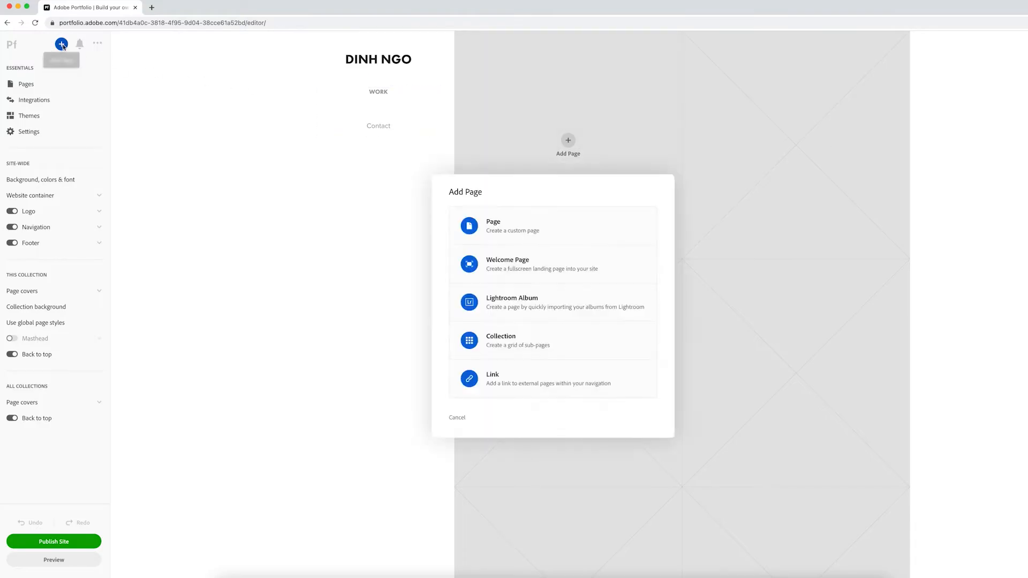
click(471, 341)
text(Photograph)
click(557, 327)
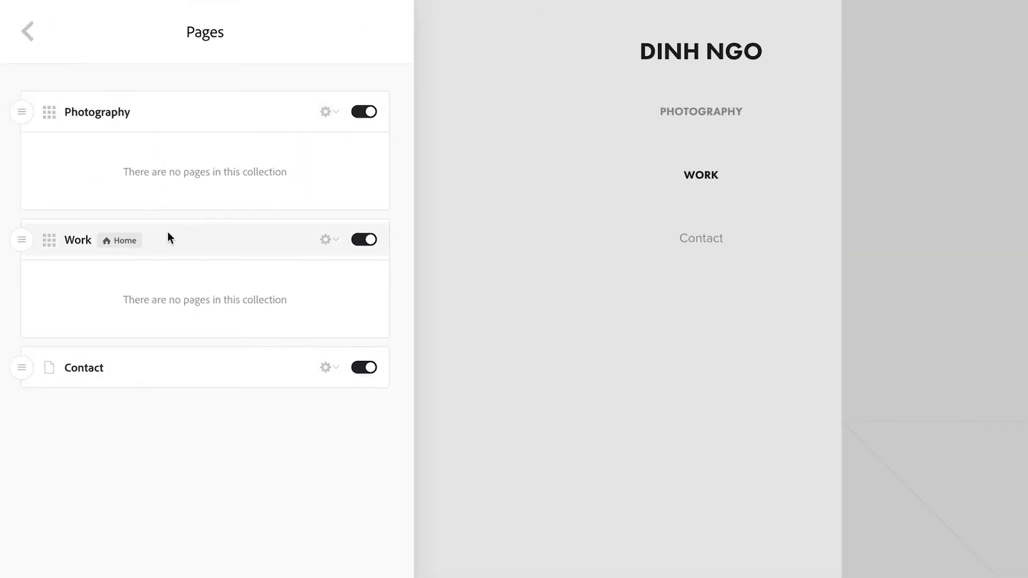
click(38, 38)
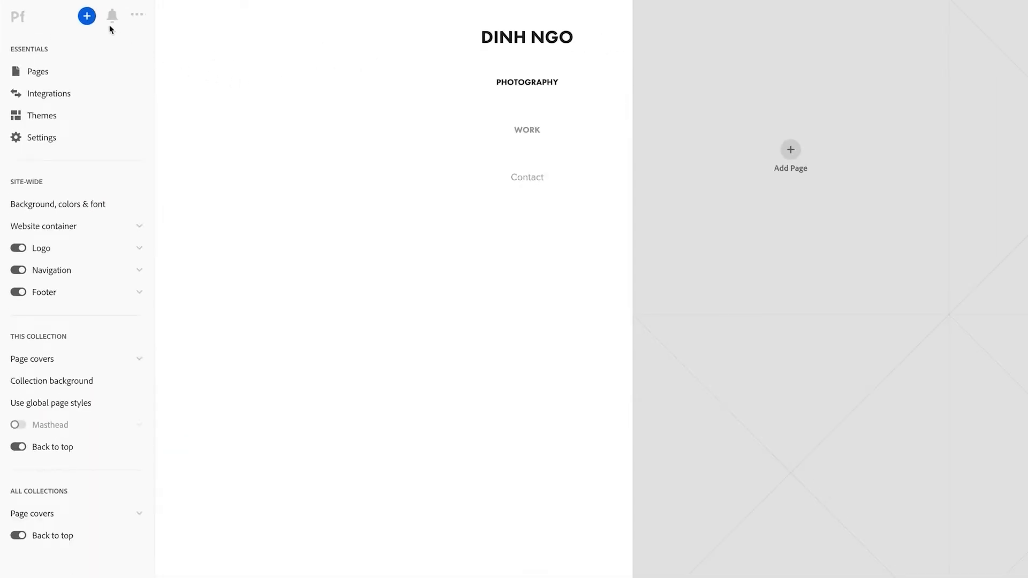
- Create a custom page titled "On film photography" with the Photography collection as its destination
click(87, 16)
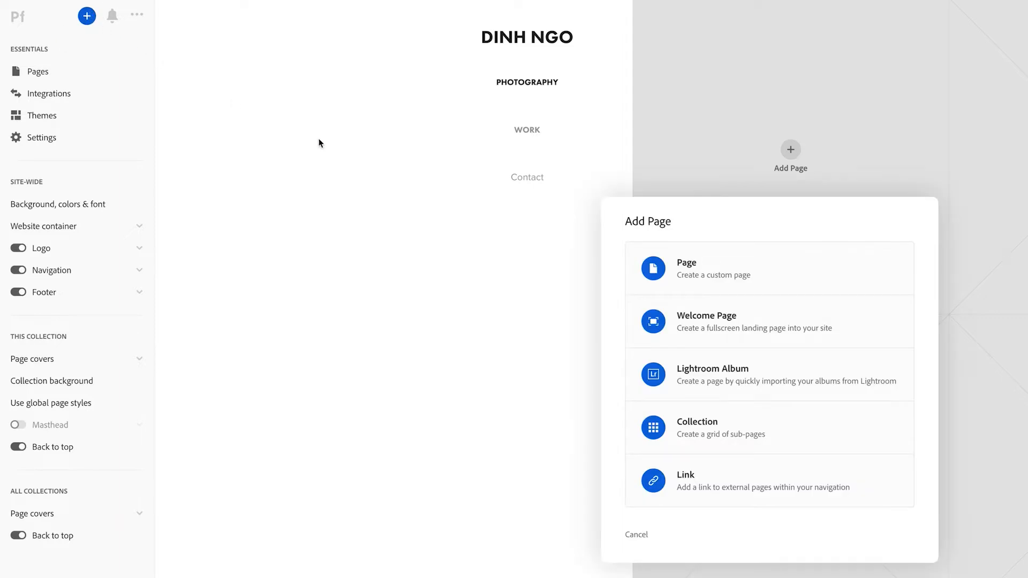
click(653, 267)
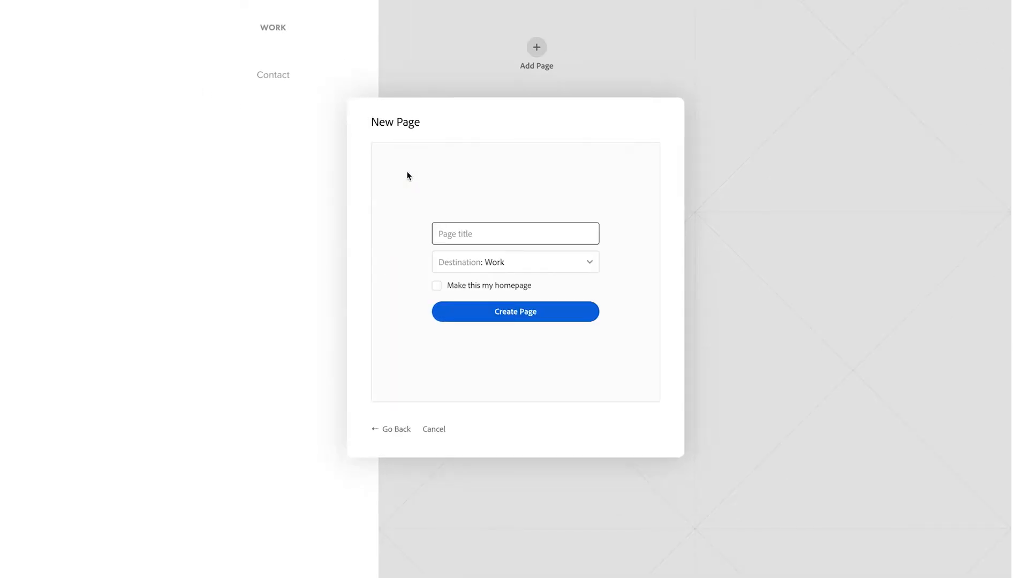
text(On film photography)
click(539, 271)
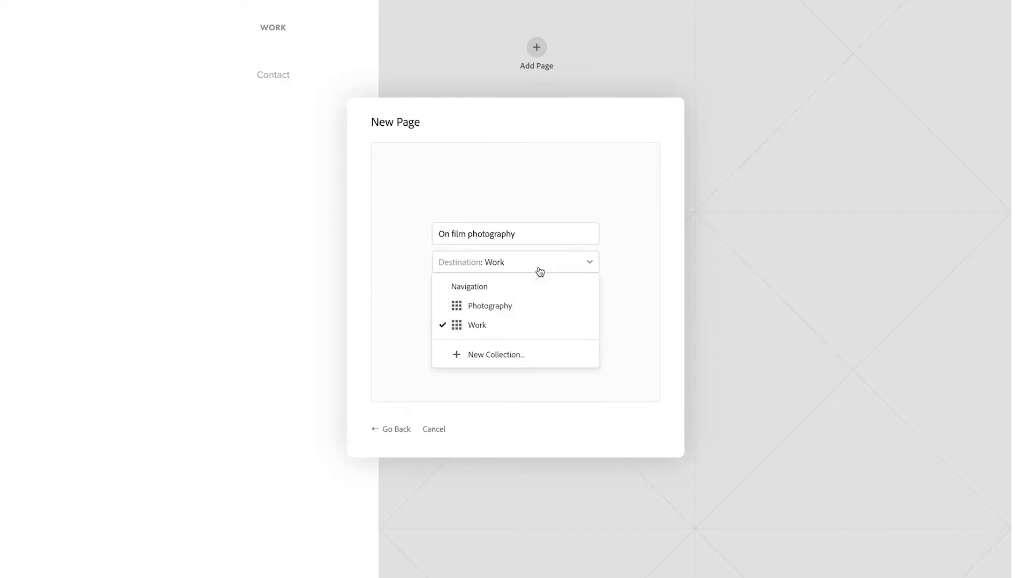
click(534, 310)
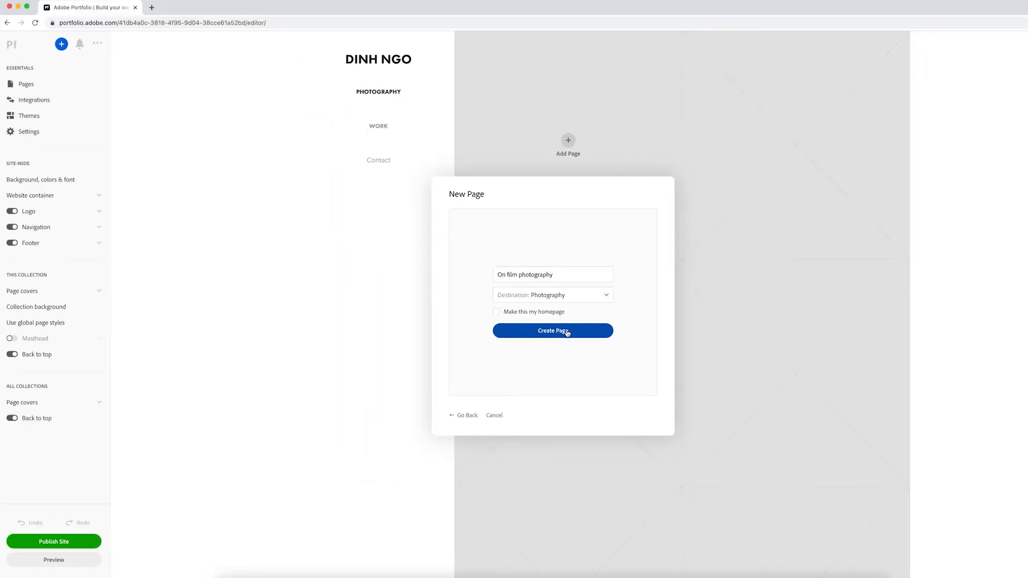
click(567, 332)
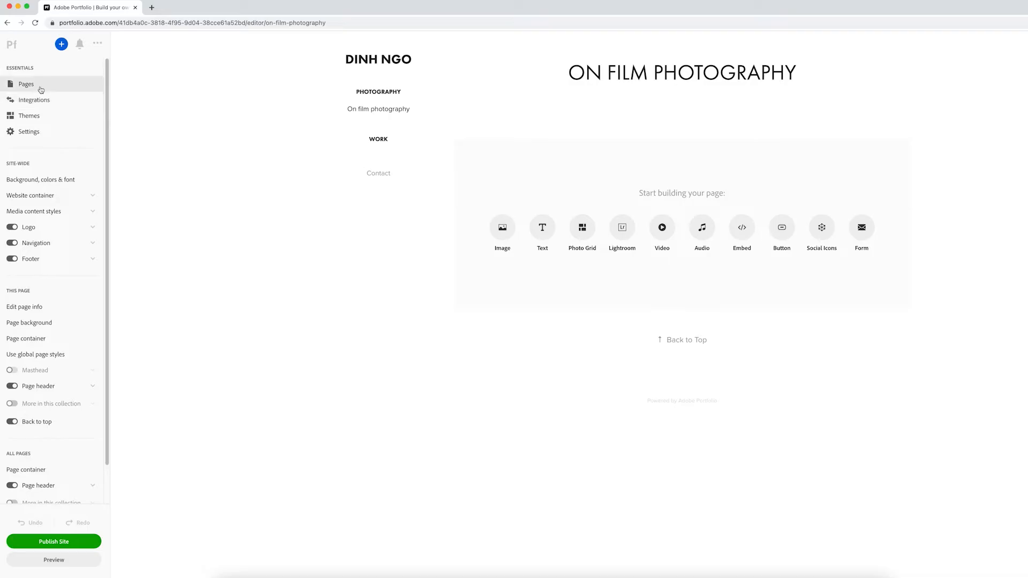
- Re-enter the title "On film photography" for the page in the Photography collection, and return to the page editor
click(41, 87)
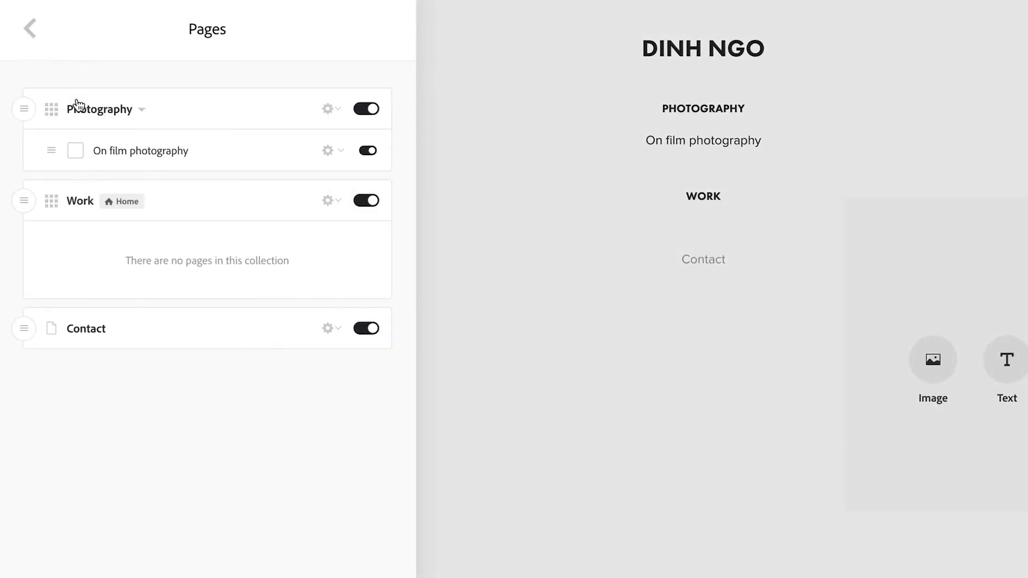
mouse_move(50, 153)
mouse_down()
mouse_move(71, 287)
mouse_move(59, 408)
mouse_move(46, 413)
mouse_move(42, 165)
mouse_up()
click(327, 152)
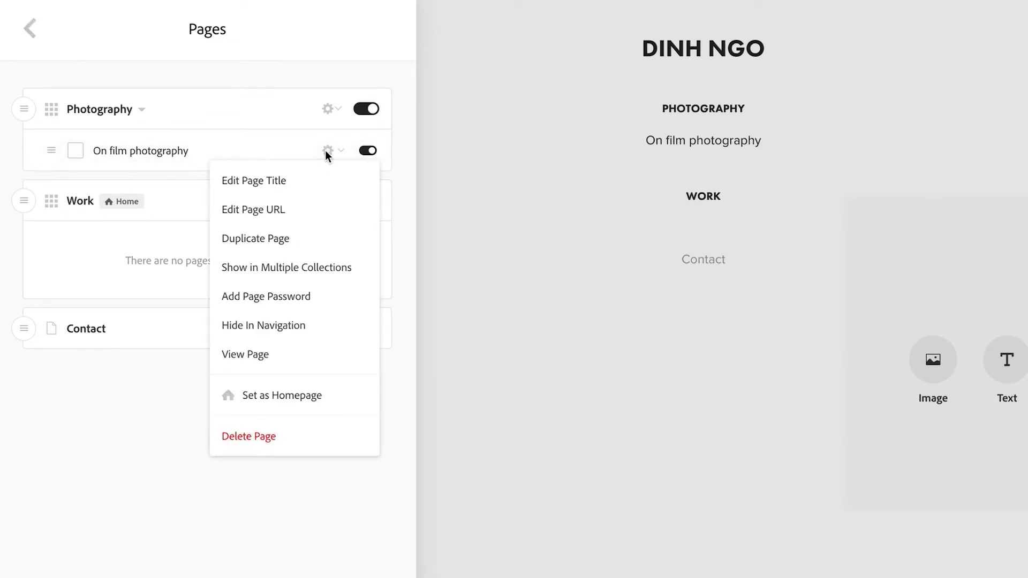
click(319, 181)
key(BackSpace)
key(BackSpace)
key(BackSpace)
key(BackSpace)
key(BackSpace)
key(BackSpace)
text(graphy)
key(Return)
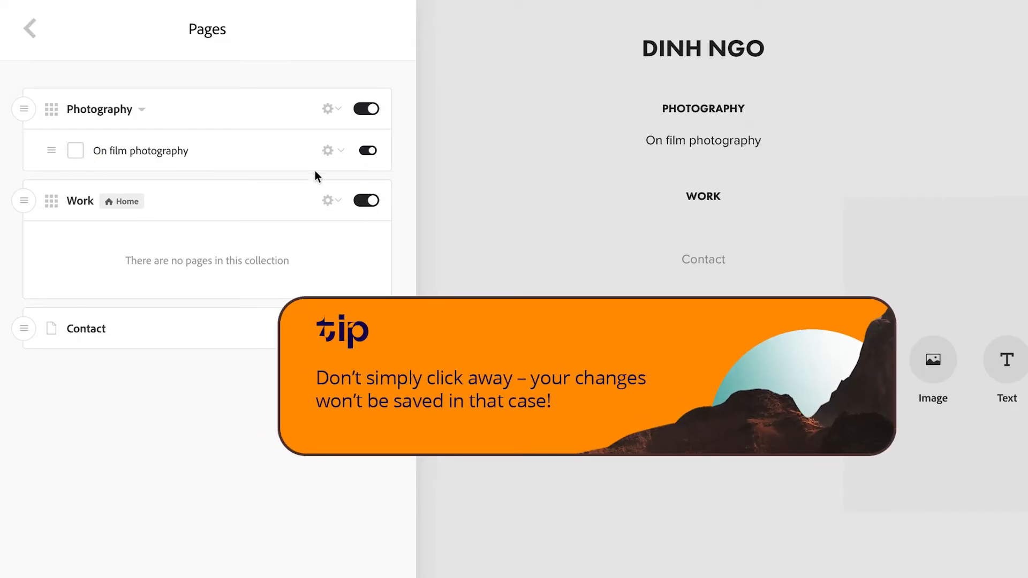
click(32, 32)
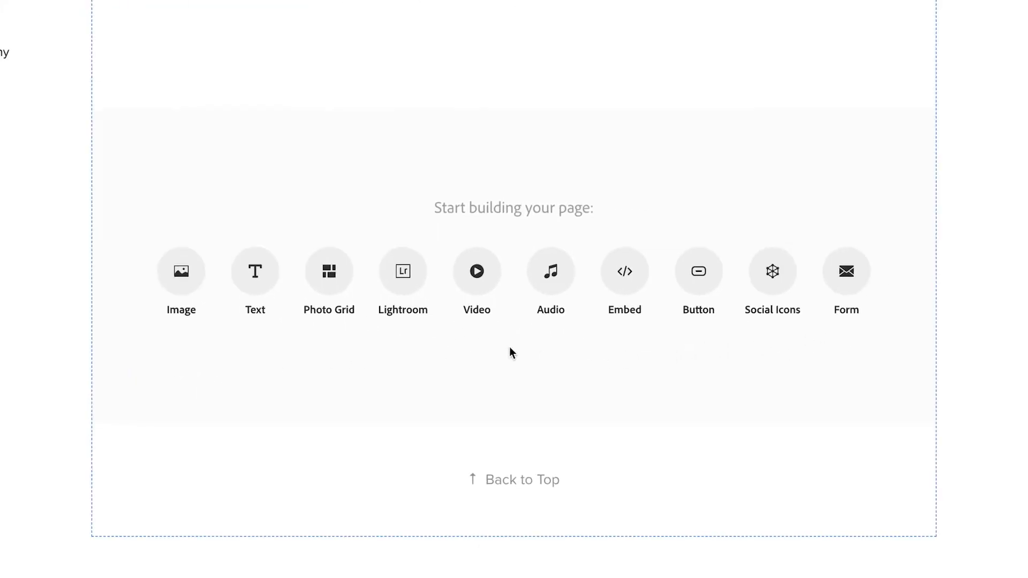
- Add the orange-tinted street photo from the Downloads folder as an image on the On film photography page
click(196, 277)
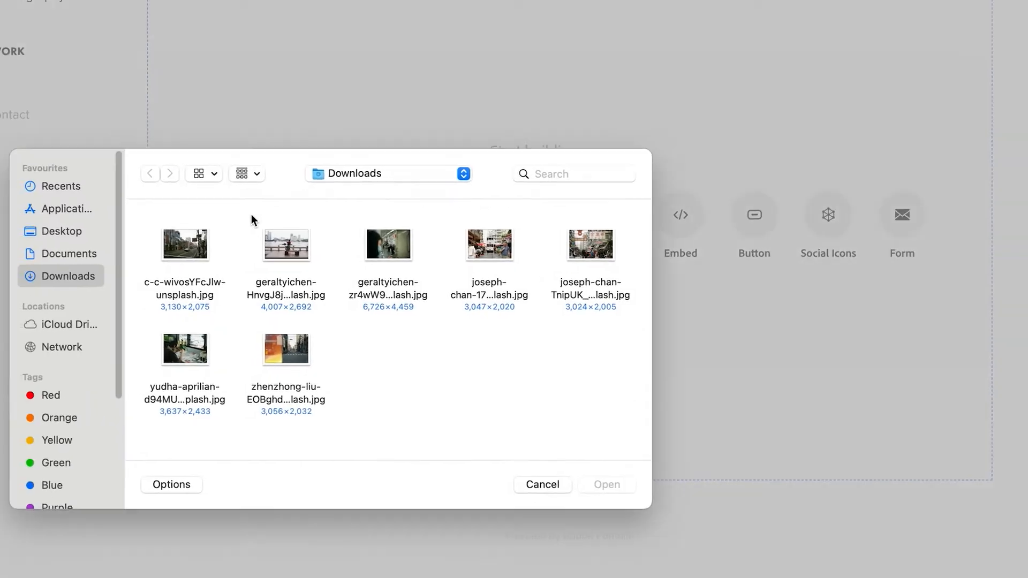
click(285, 345)
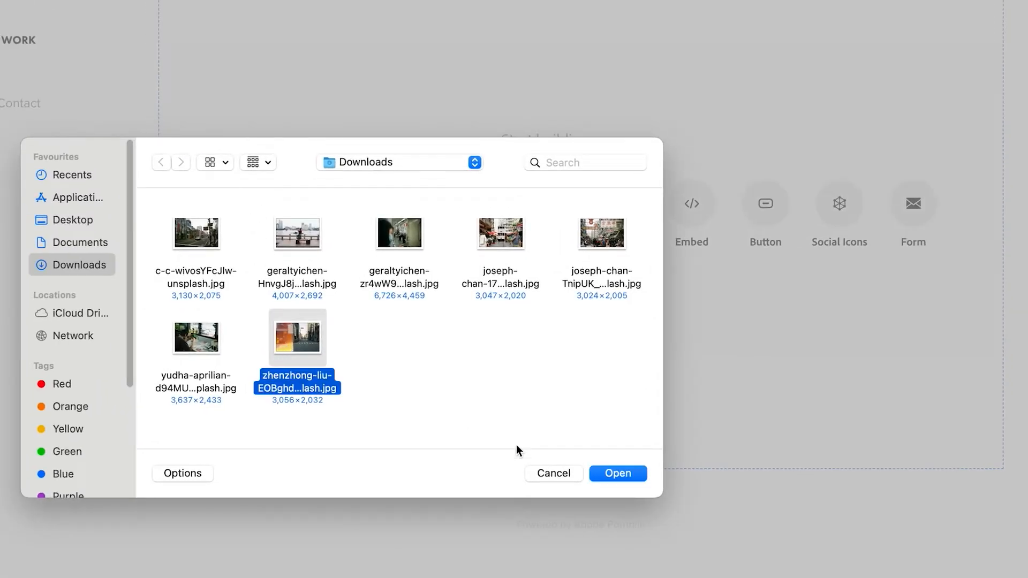
click(630, 481)
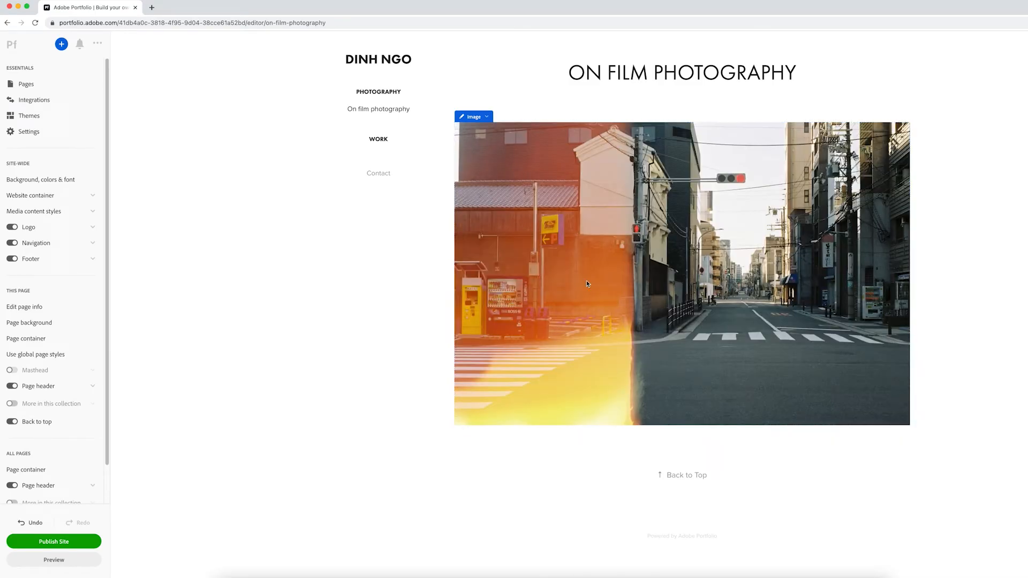
- Try adjusting the street image's width and the margin above it
click(483, 121)
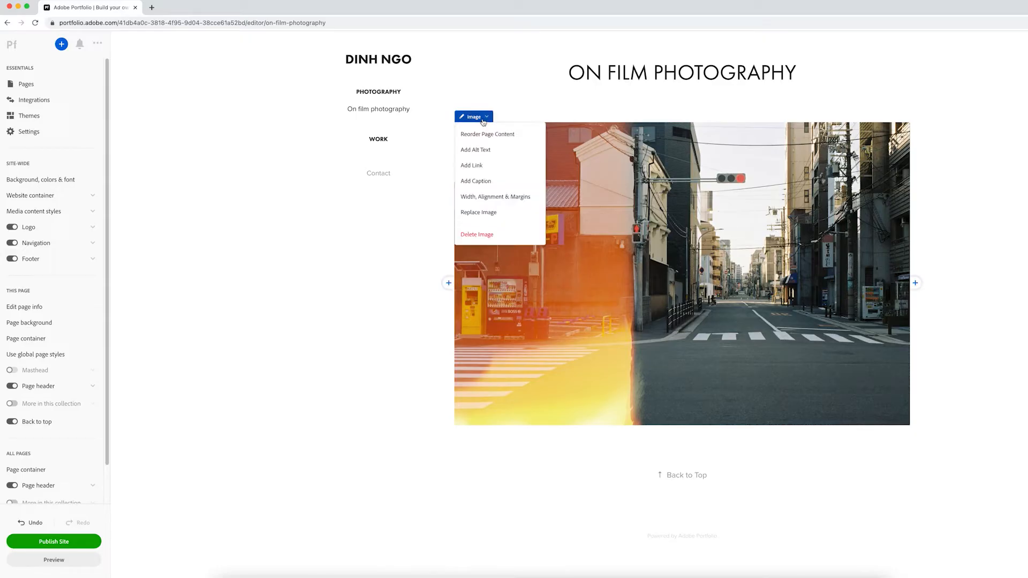
click(499, 198)
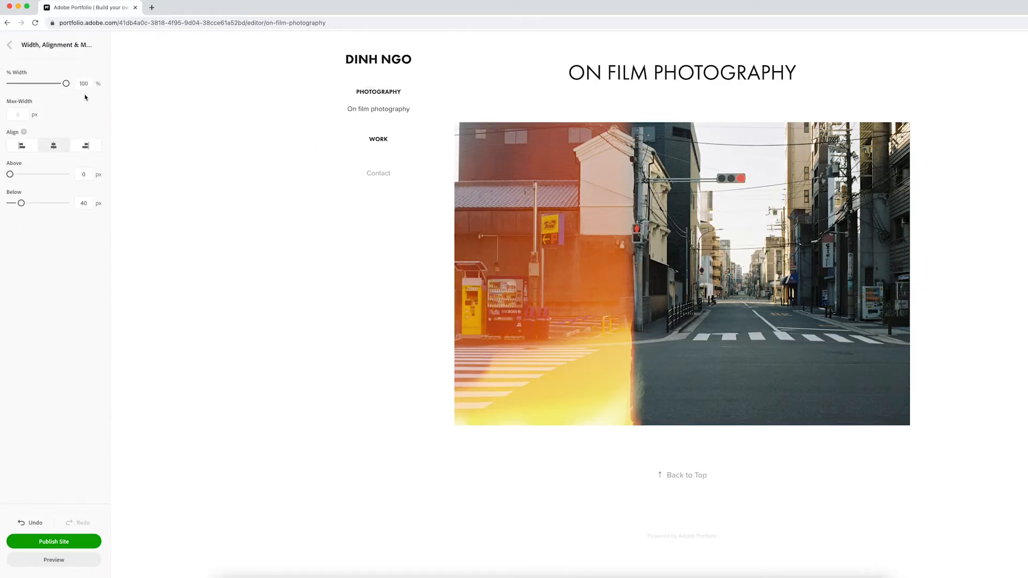
drag(66, 83, 107, 92)
mouse_move(9, 174)
mouse_down()
mouse_move(32, 170)
mouse_move(10, 174)
mouse_up()
click(10, 44)
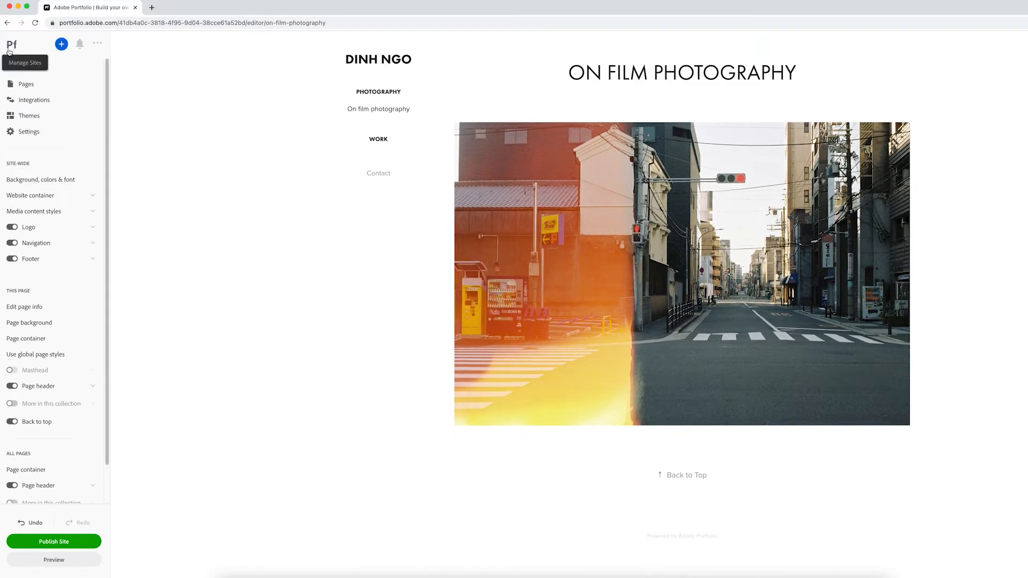
- Add the caption "Good morning :)" to the street image
click(474, 117)
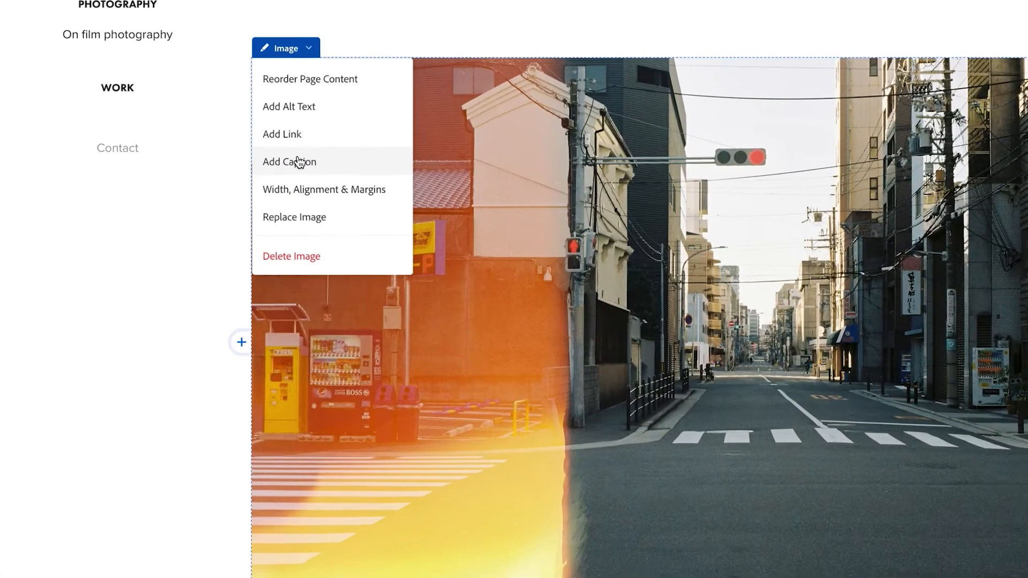
click(476, 181)
text(Good morning :))
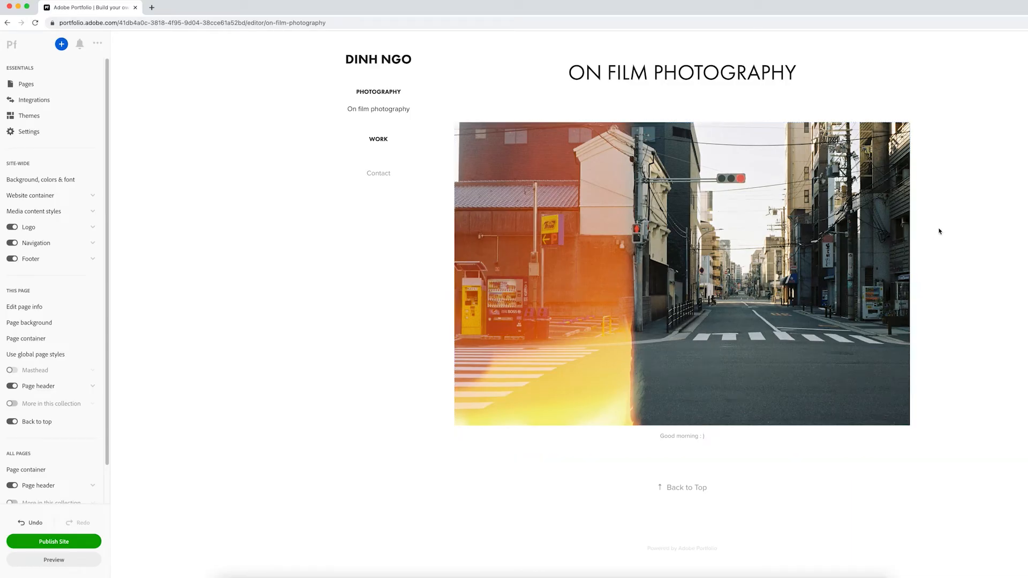
- Insert a photo grid below the captioned street image
mouse_move(683, 461)
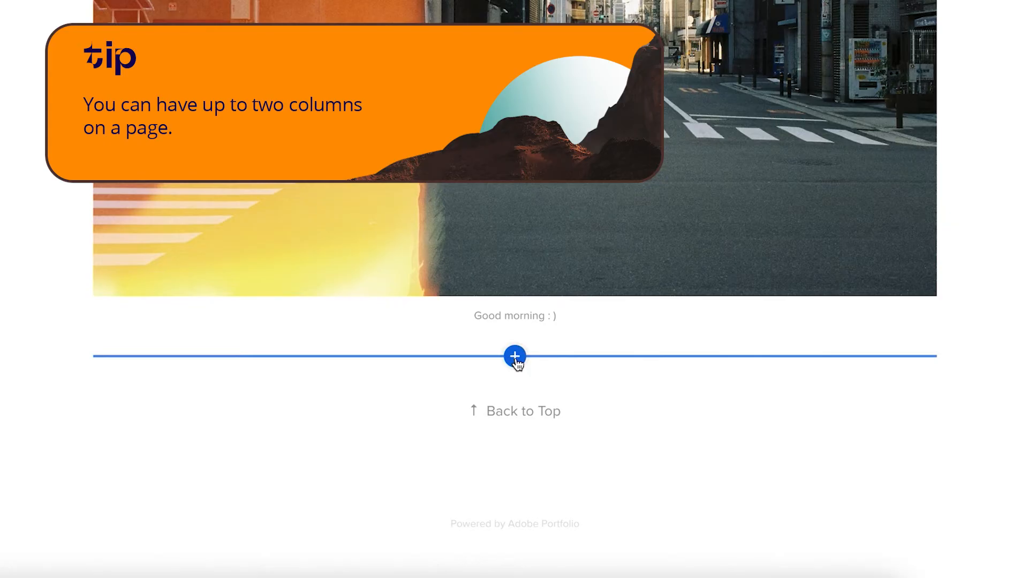
click(516, 357)
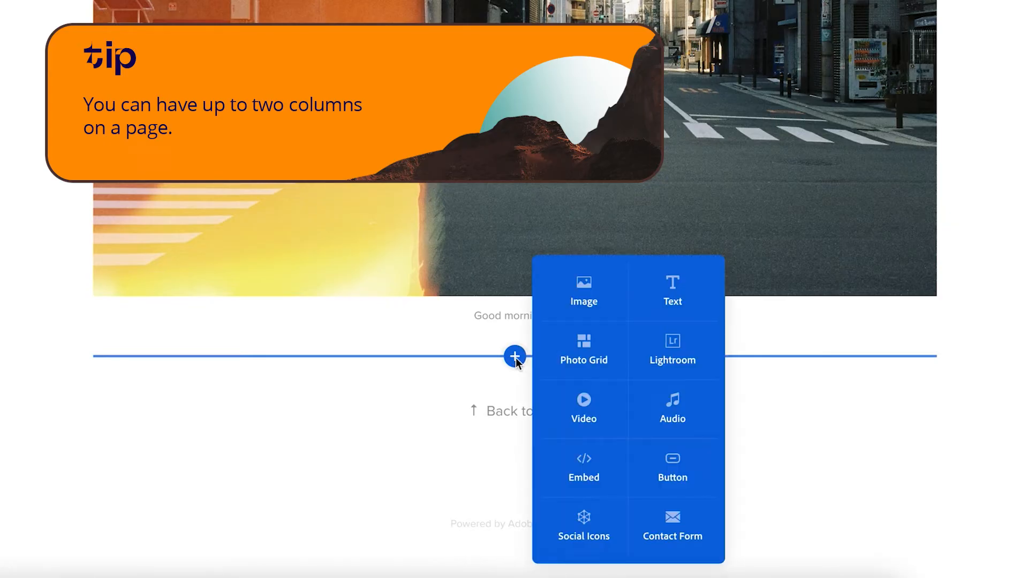
click(566, 379)
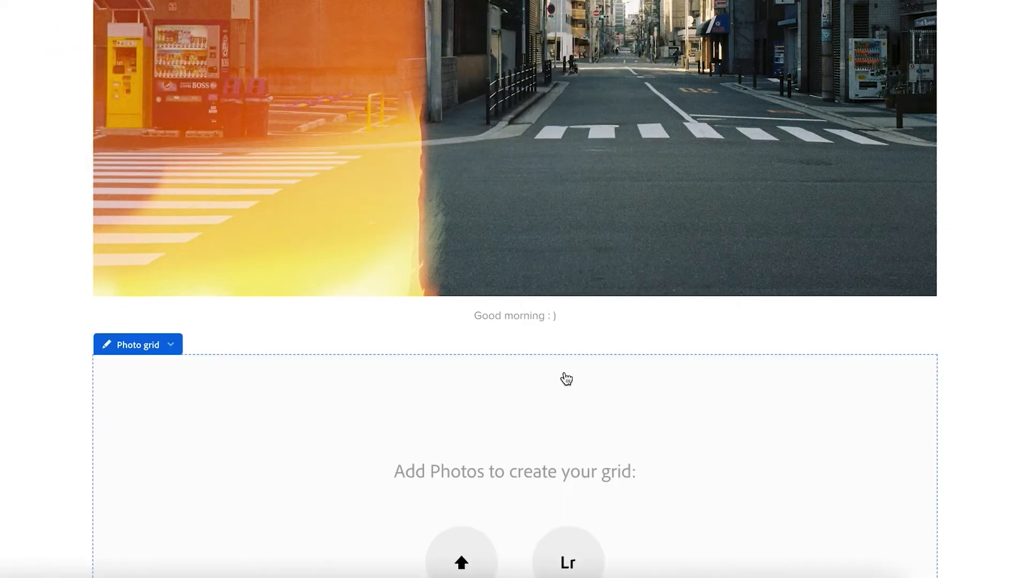
- Upload three Downloads photos to the photo grid: the street with the white car, the man at a worktable and the waterfront bench
scroll(566, 379, down, 5)
click(471, 257)
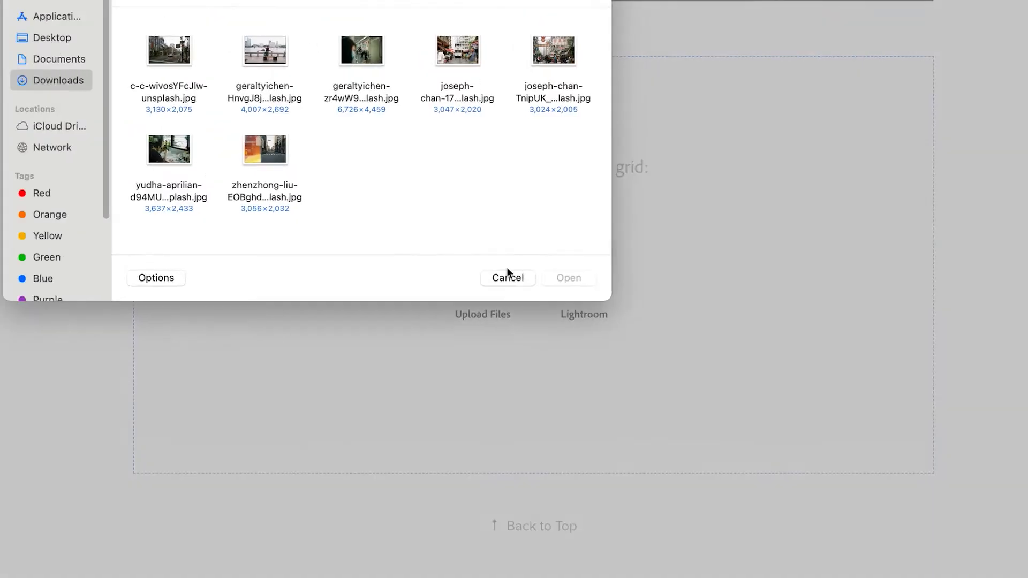
click(485, 256)
super+click(480, 308)
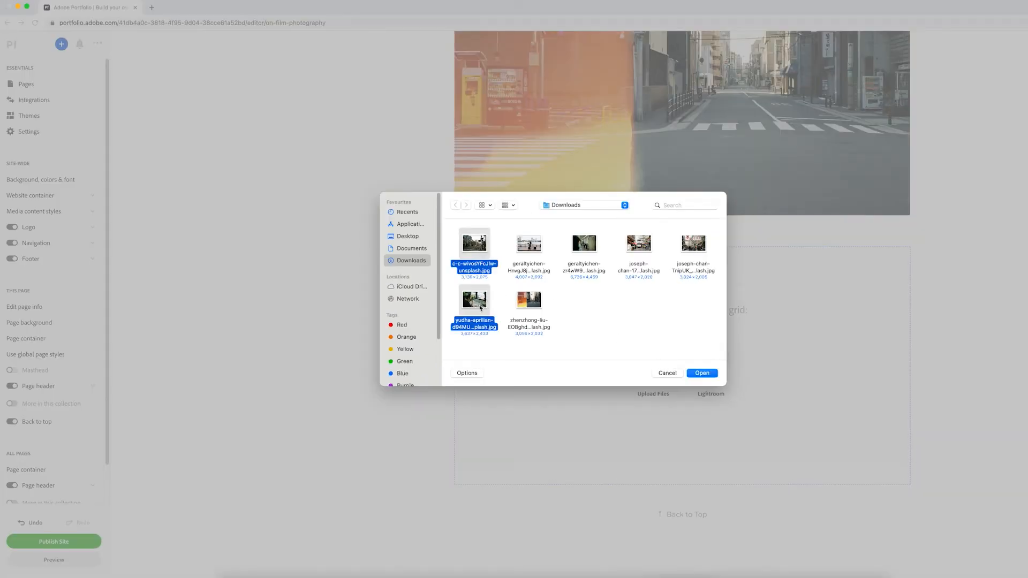
super+click(530, 253)
click(702, 375)
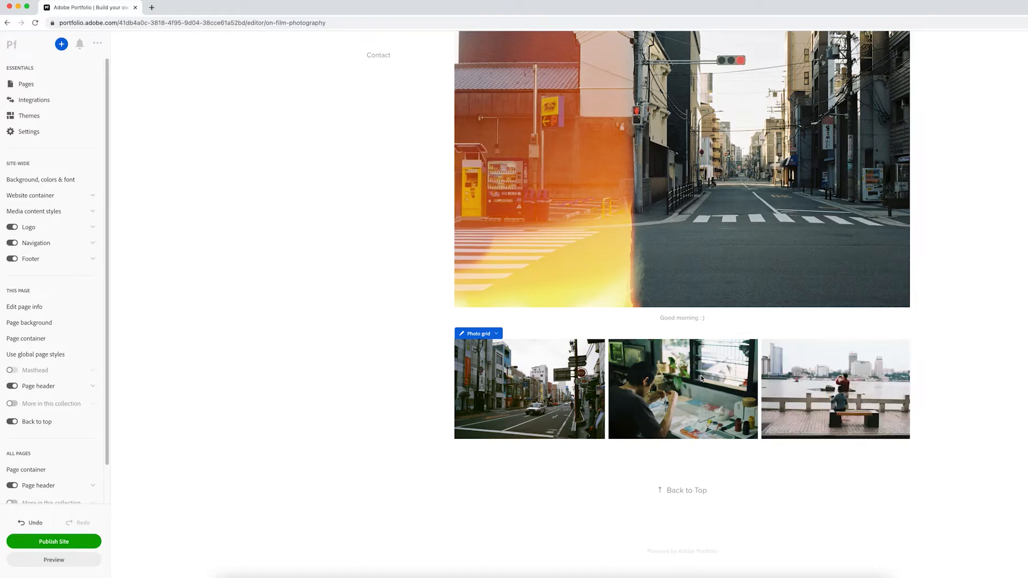
- Reorder the photo grid so the waterfront bench photo sits between the street and worktable photos
click(481, 333)
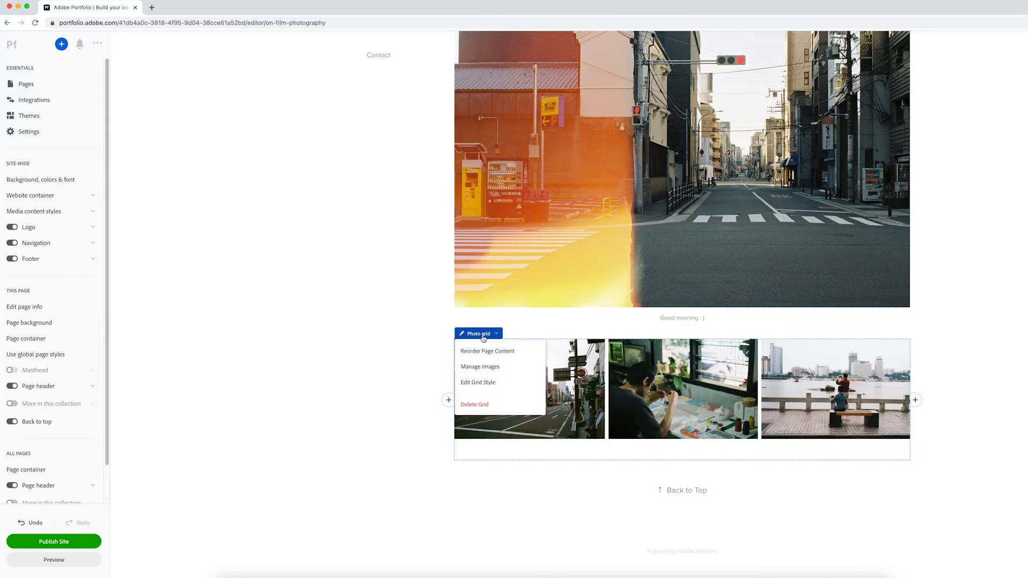
click(489, 369)
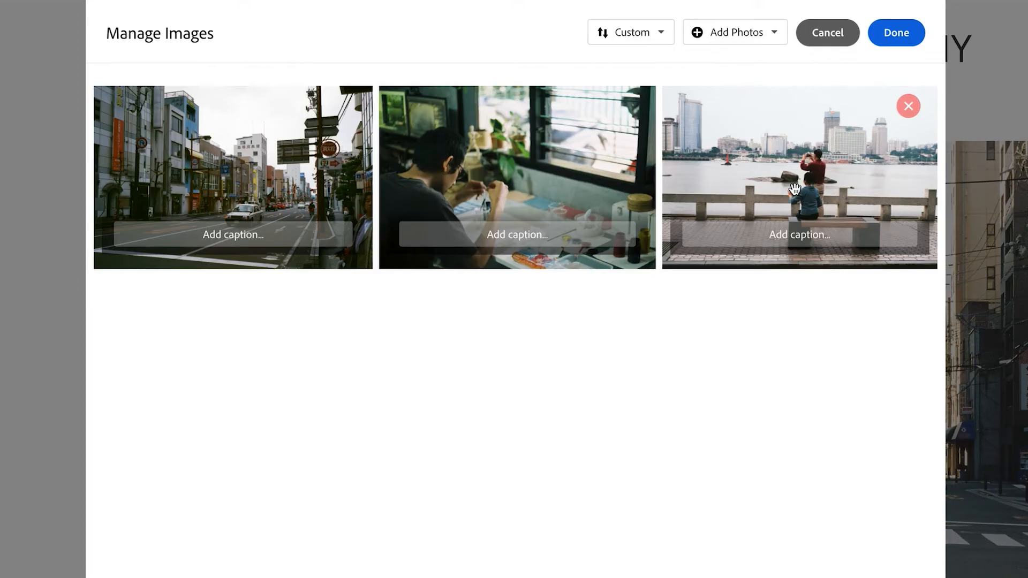
drag(795, 188, 412, 161)
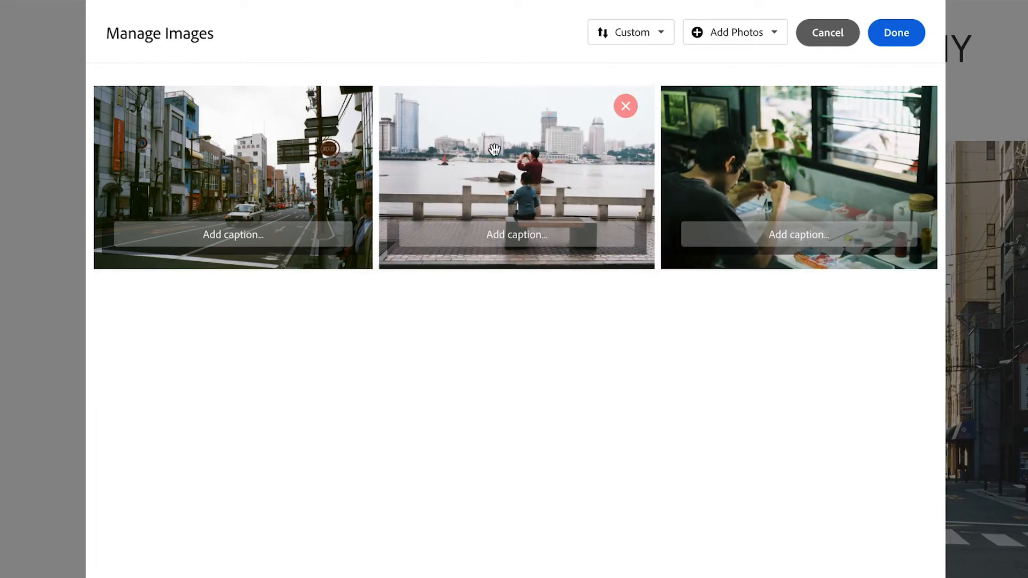
click(892, 33)
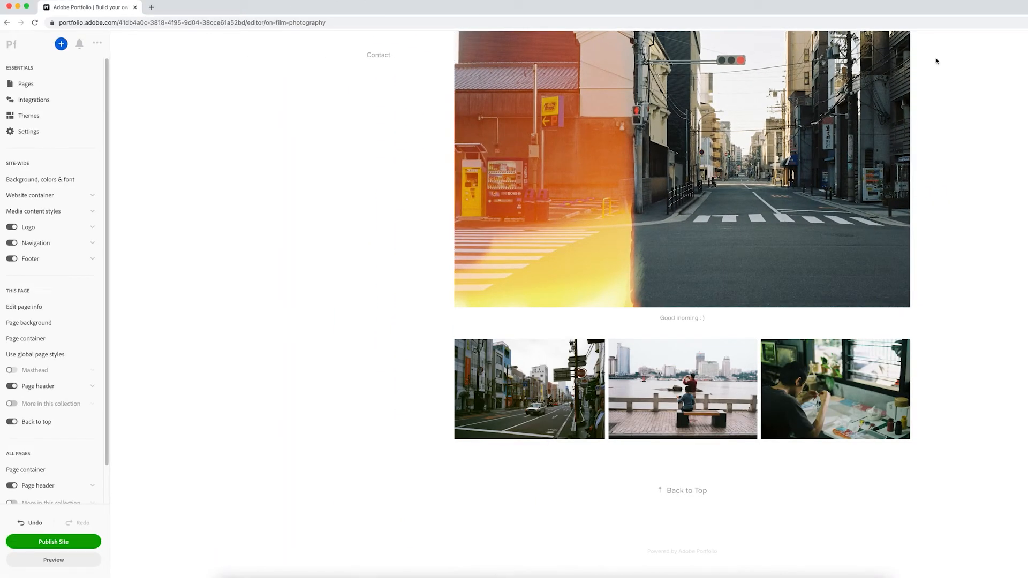
- Add a text block below the photo grid reading "Morning routine - What are you doing?"
click(682, 461)
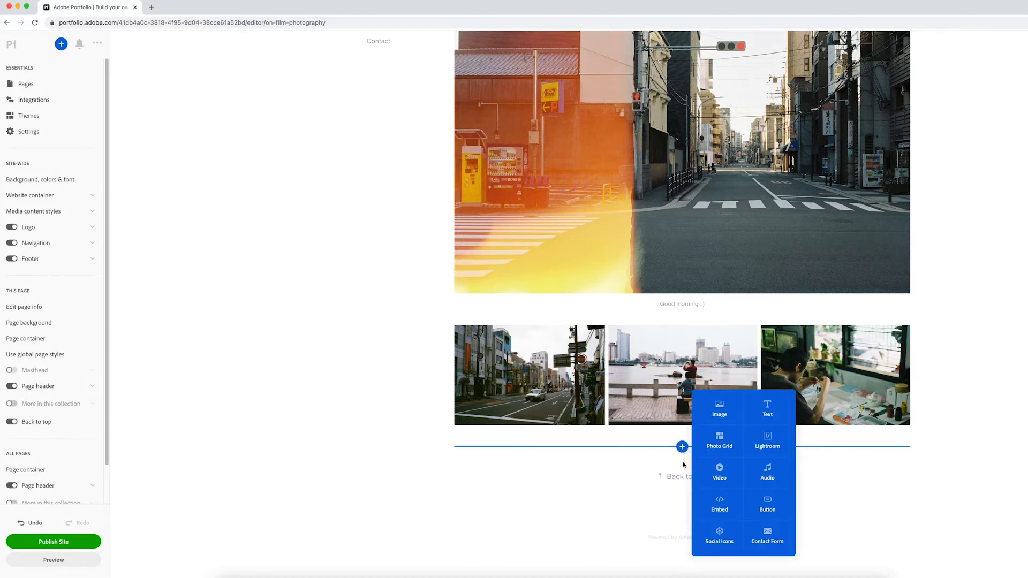
click(765, 415)
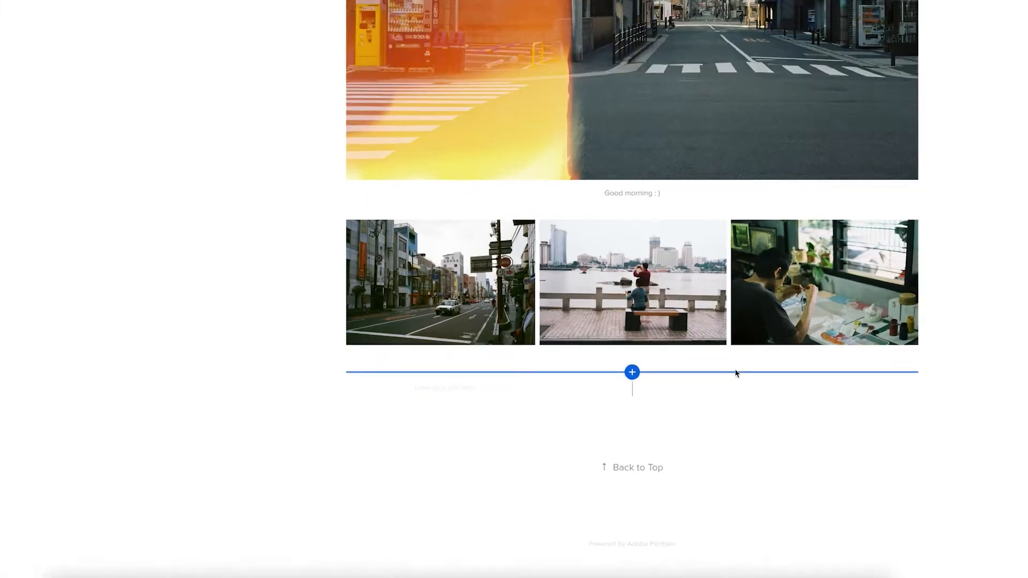
text(Morni)
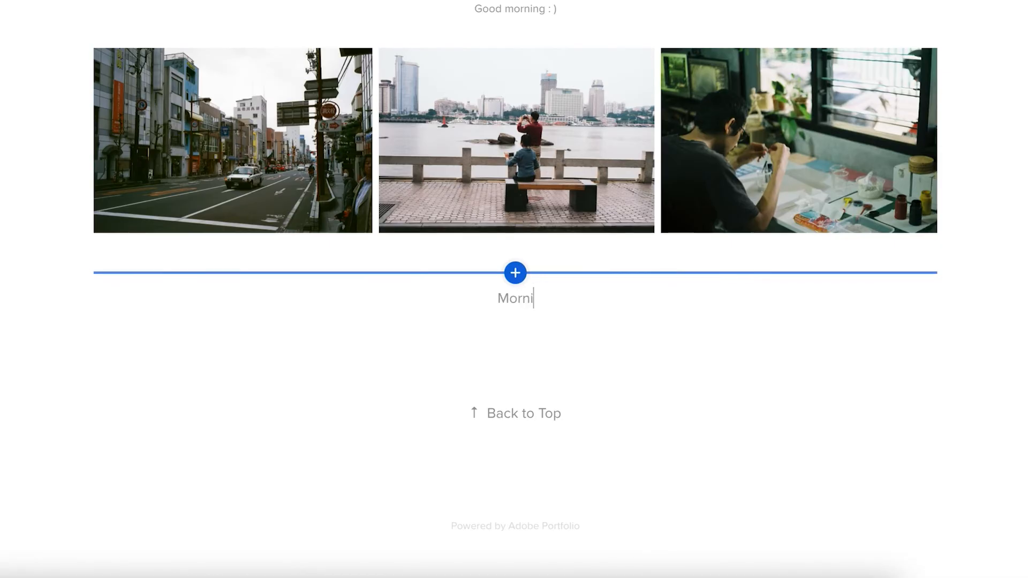
text(ng routine - What are you doing?)
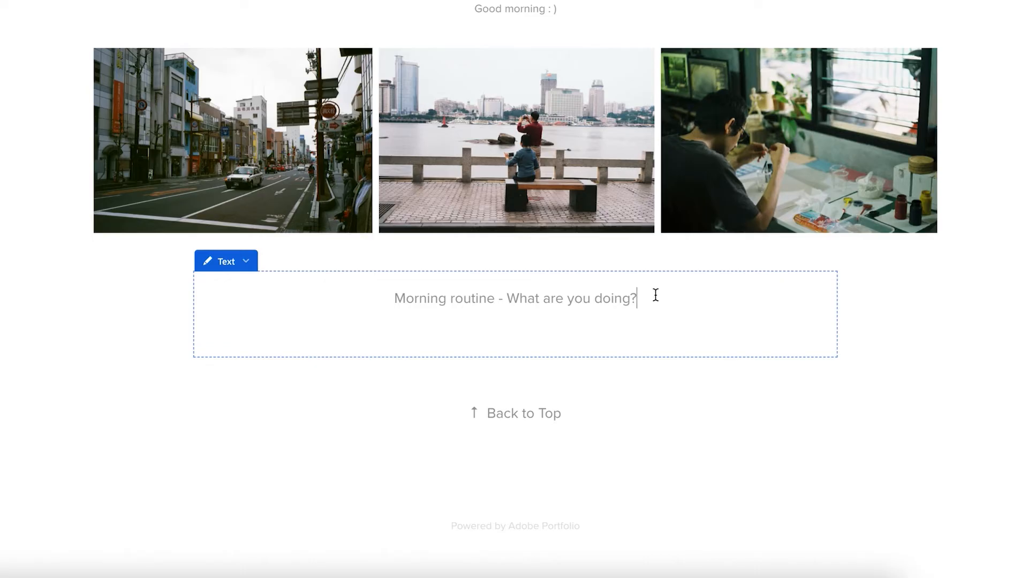
- Set the whole "Morning routine" text line to size 14 with a line height of 18
drag(655, 295, 394, 288)
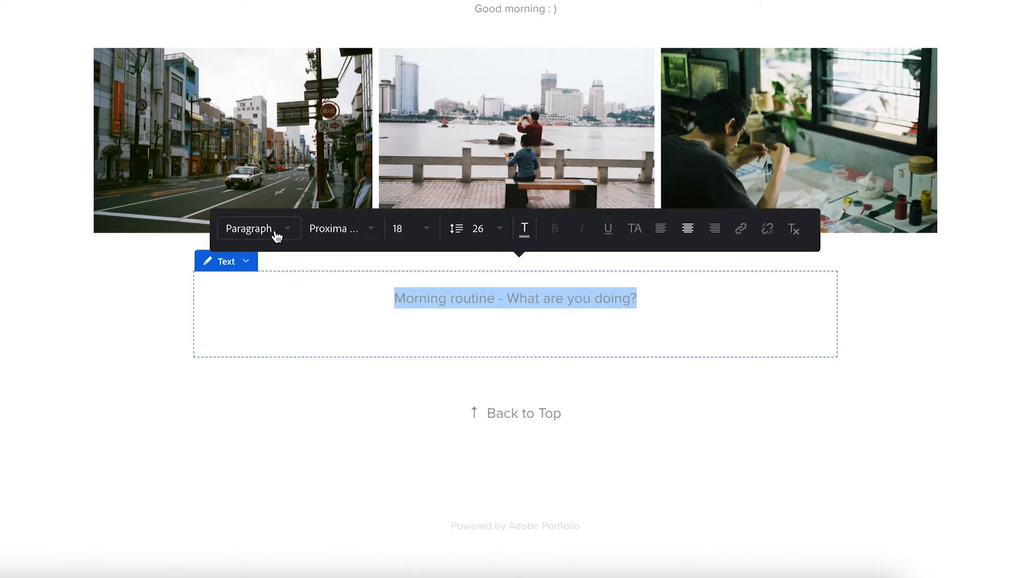
click(360, 235)
scroll(407, 337, down, 5)
scroll(420, 362, down, 3)
click(414, 374)
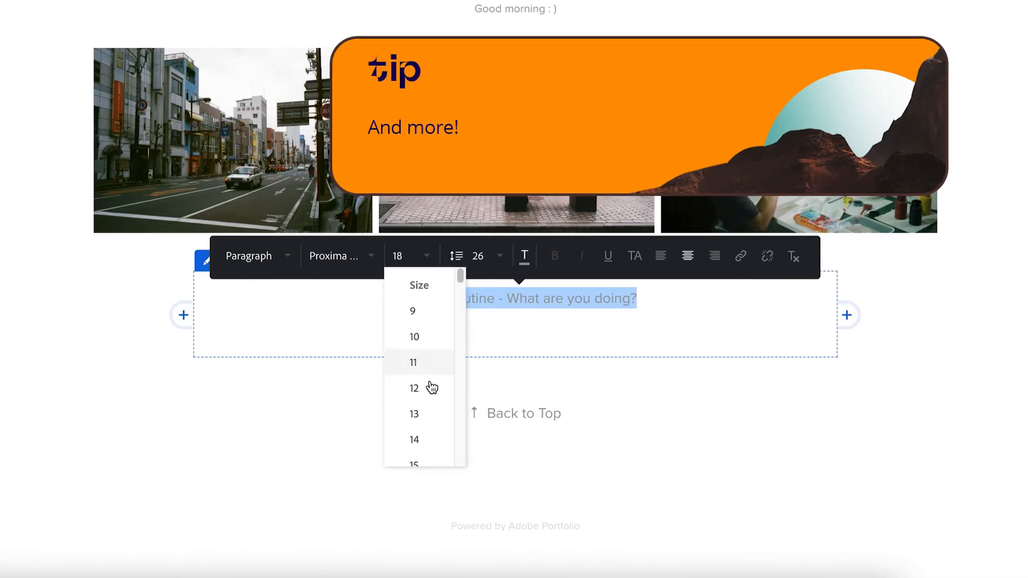
click(430, 439)
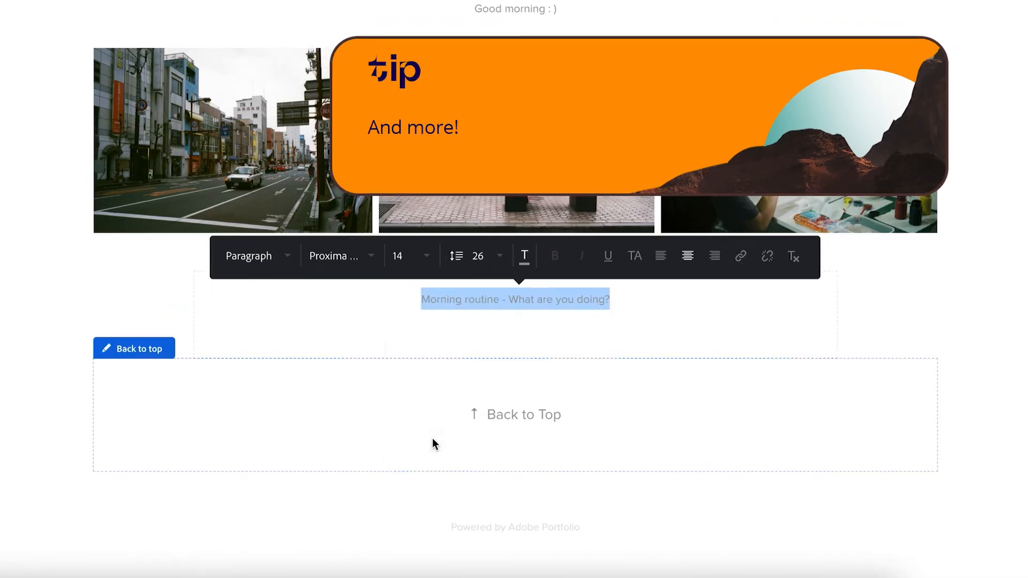
click(488, 262)
scroll(509, 447, down, 3)
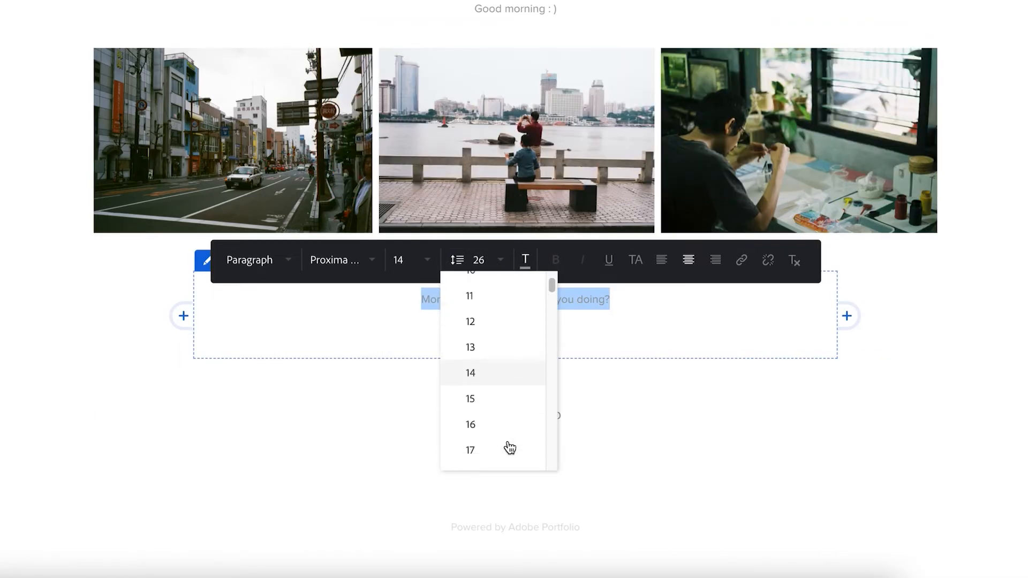
click(508, 447)
- Try red, green and blue colours and left alignment on the "Morning routine" text, restoring grey #999999 and centred alignment
click(528, 272)
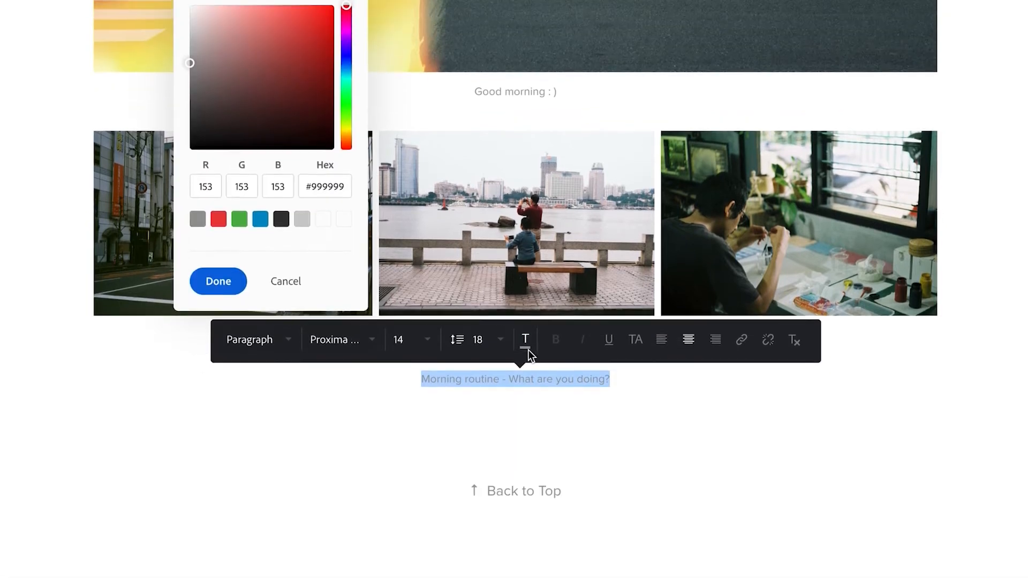
click(220, 276)
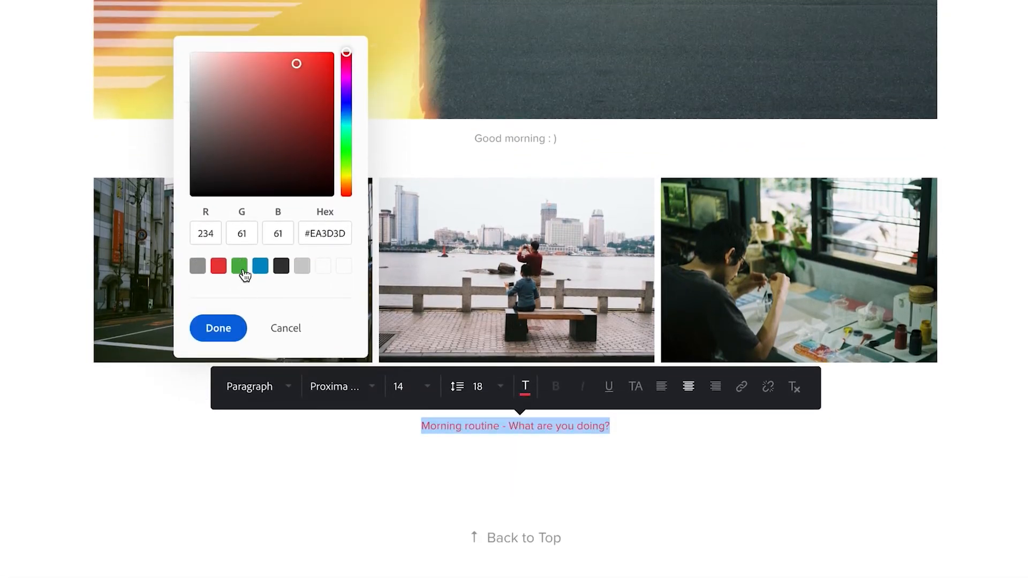
click(240, 270)
click(260, 270)
click(197, 268)
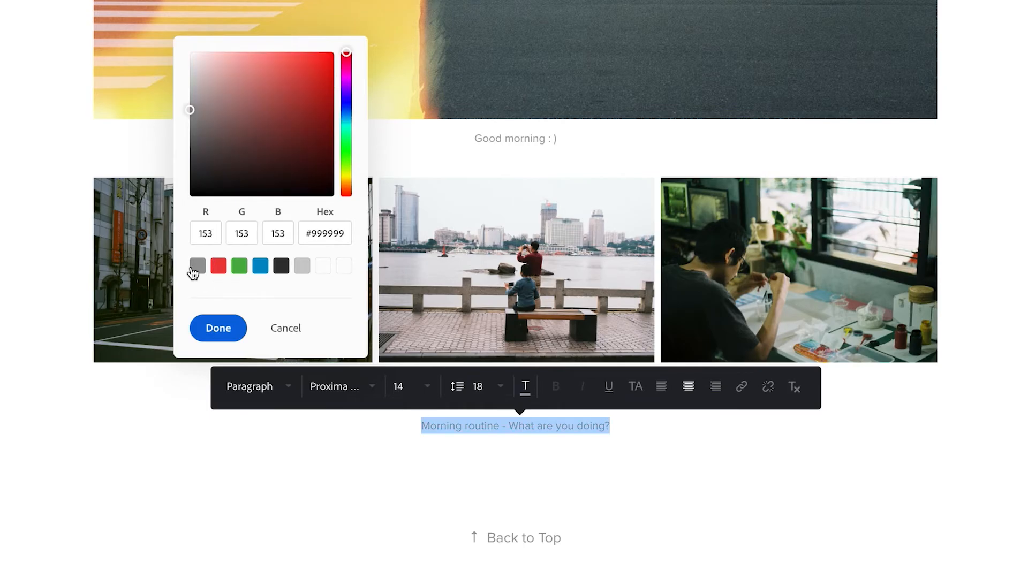
click(221, 327)
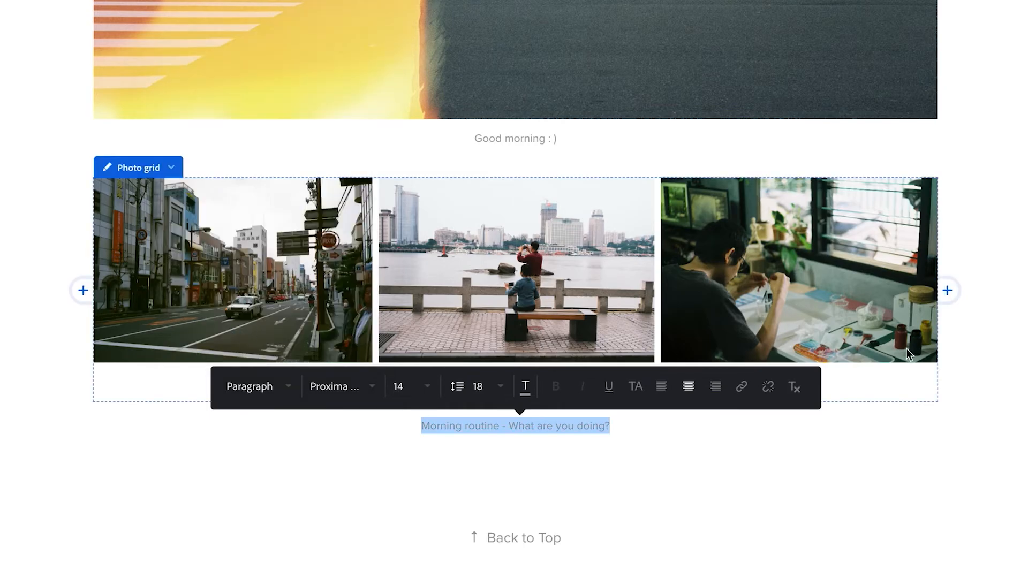
click(663, 393)
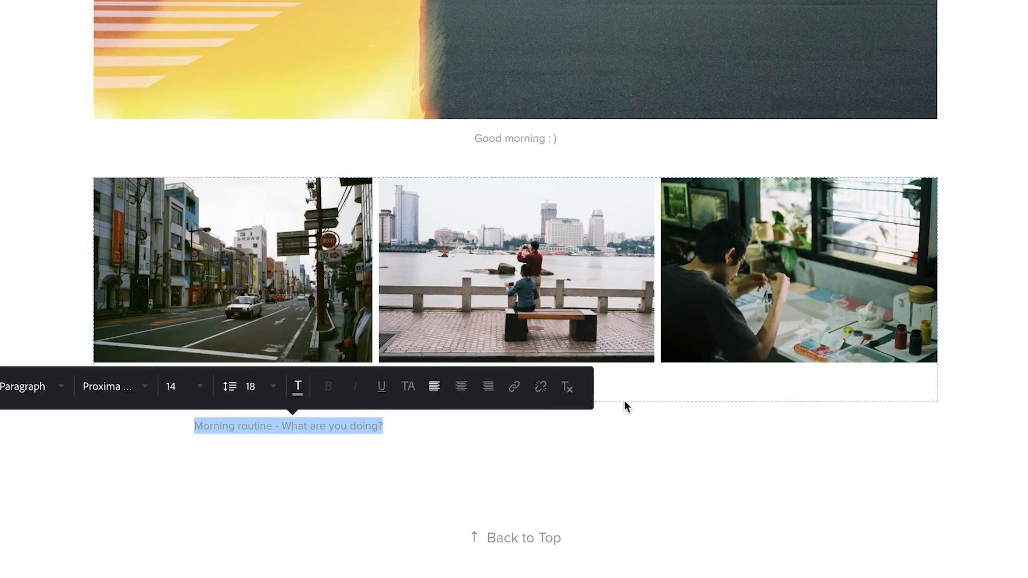
click(460, 389)
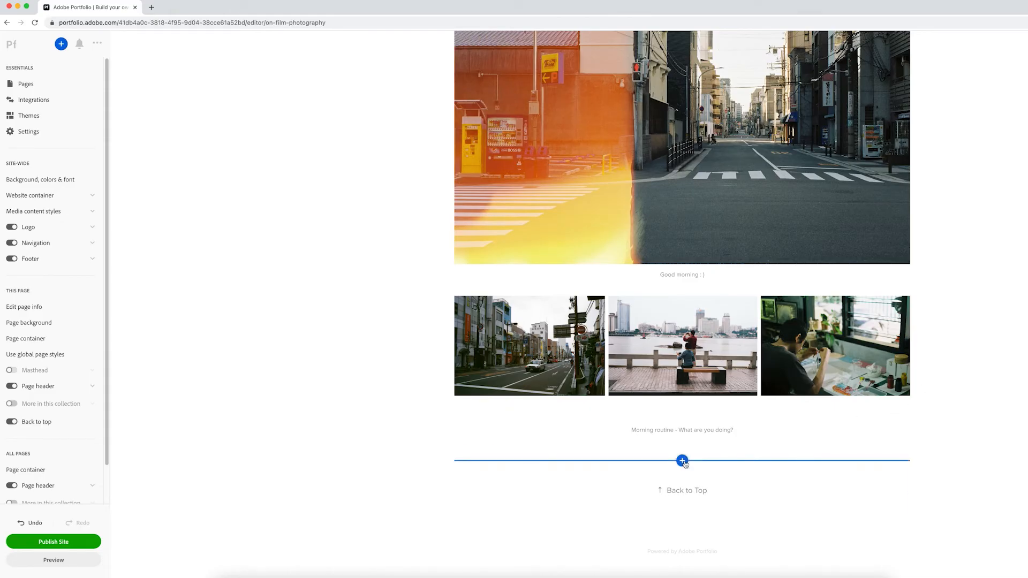
- Embed a YouTube video below the "Morning routine" text by pasting the copied iframe code and saving the embed
click(683, 462)
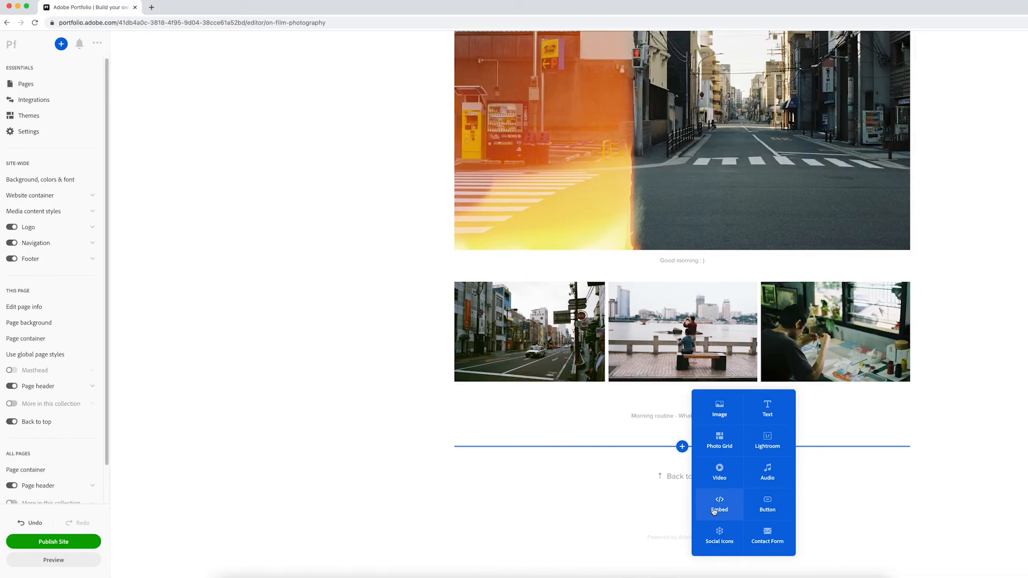
click(714, 511)
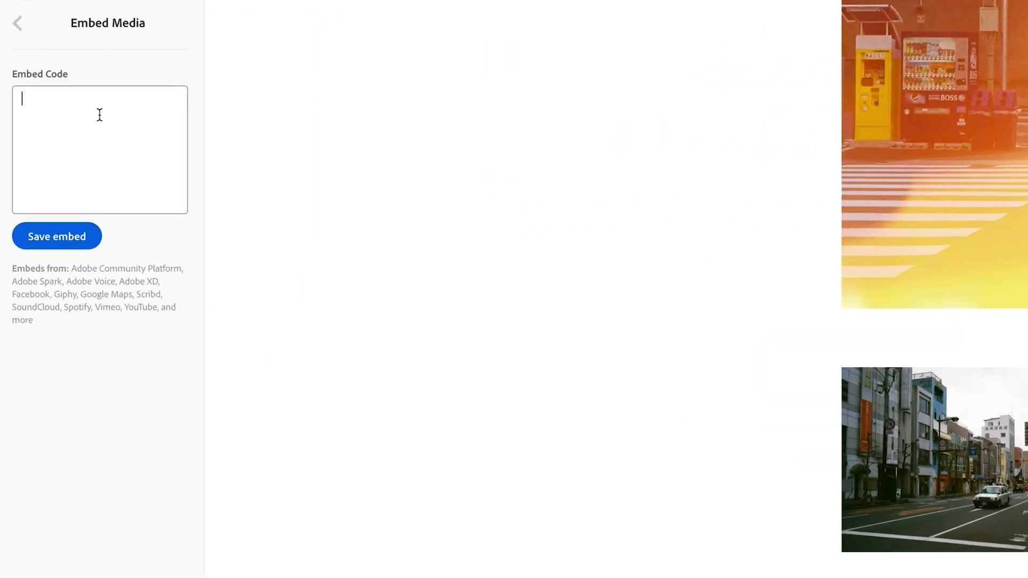
right_click(56, 115)
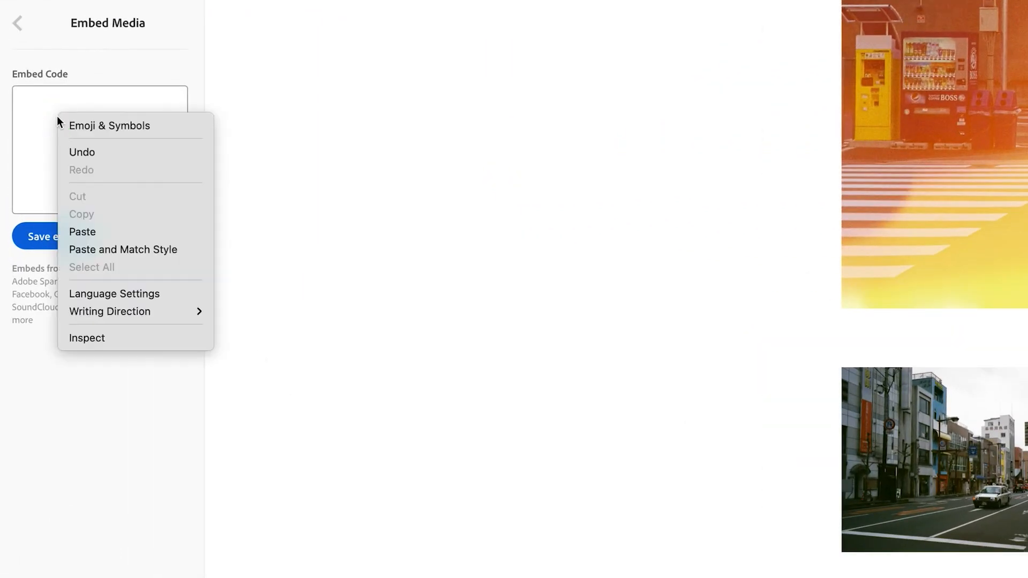
click(101, 232)
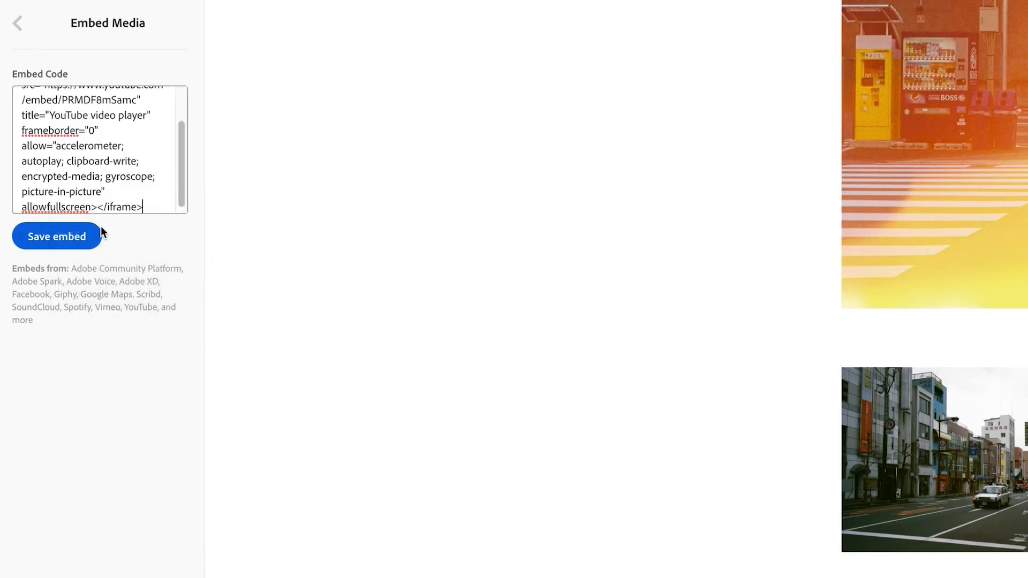
click(74, 244)
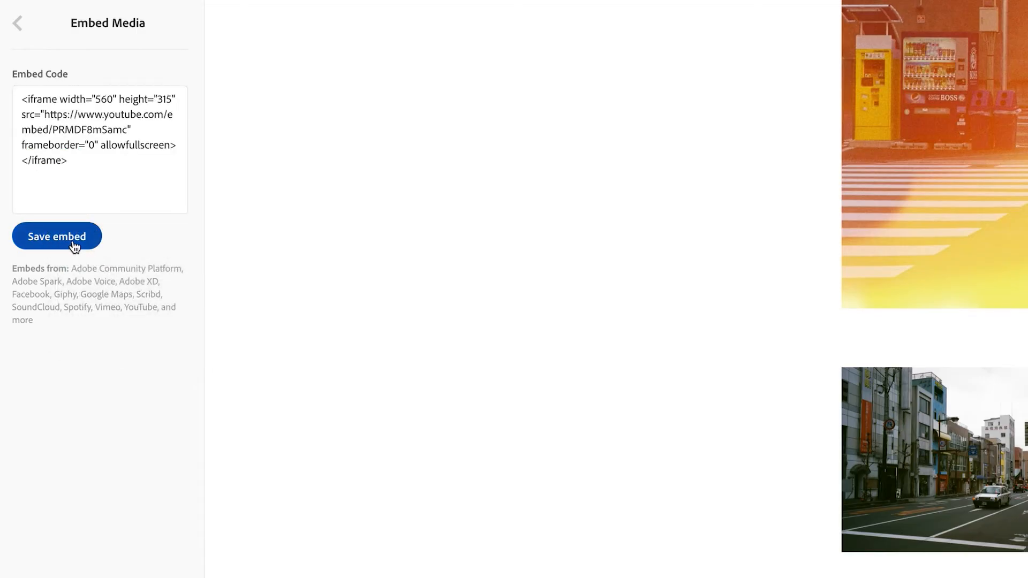
click(21, 25)
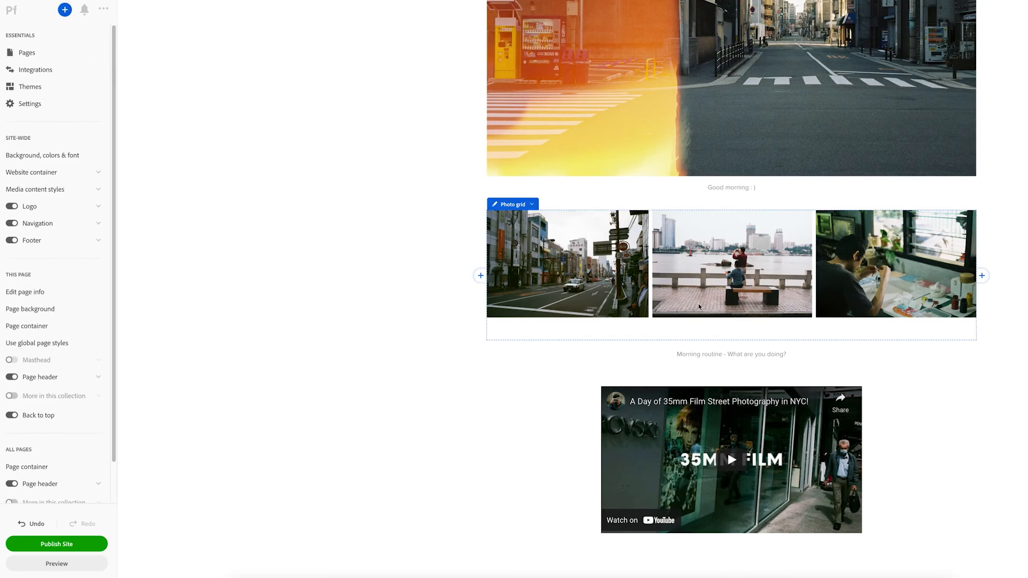
scroll(1007, 401, down, 2)
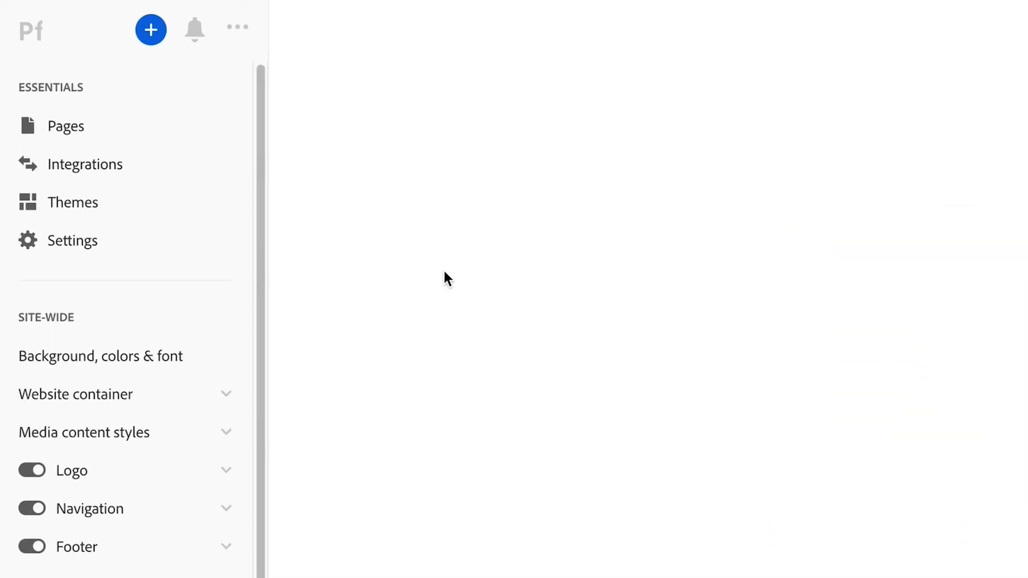
- Try the Hegen theme on the site and look over the Photography collection in it
click(204, 204)
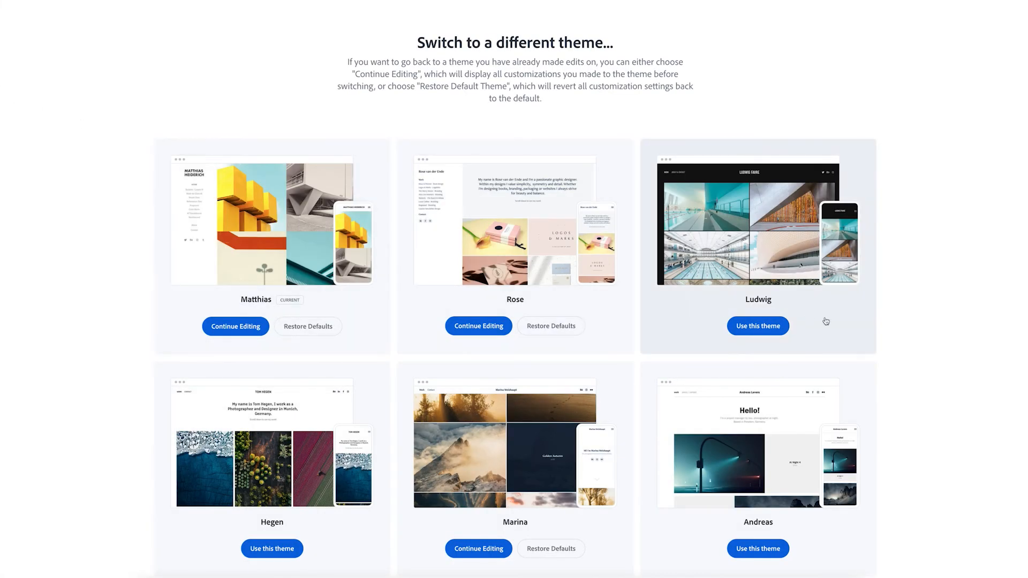
scroll(894, 324, down, 4)
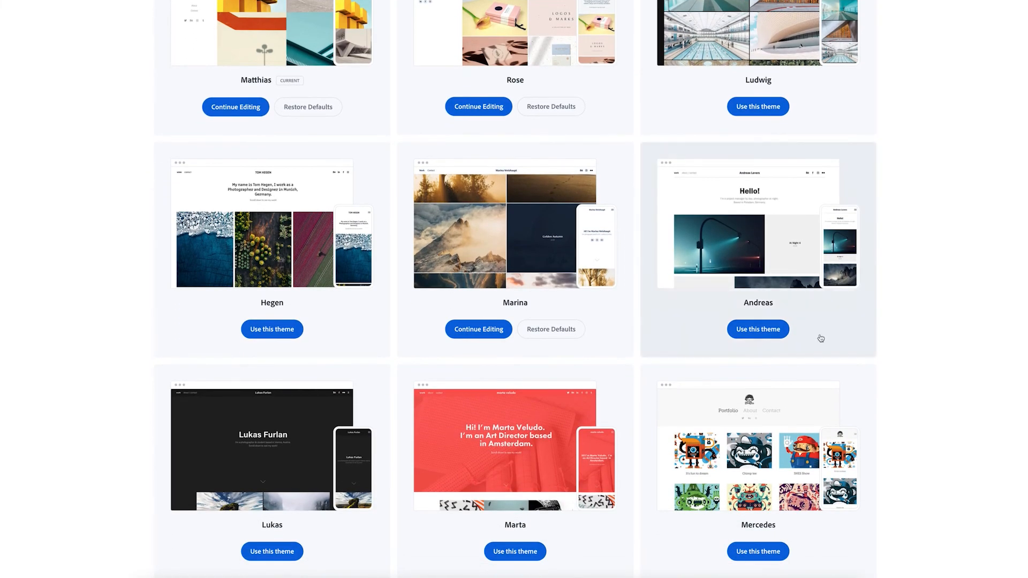
click(291, 328)
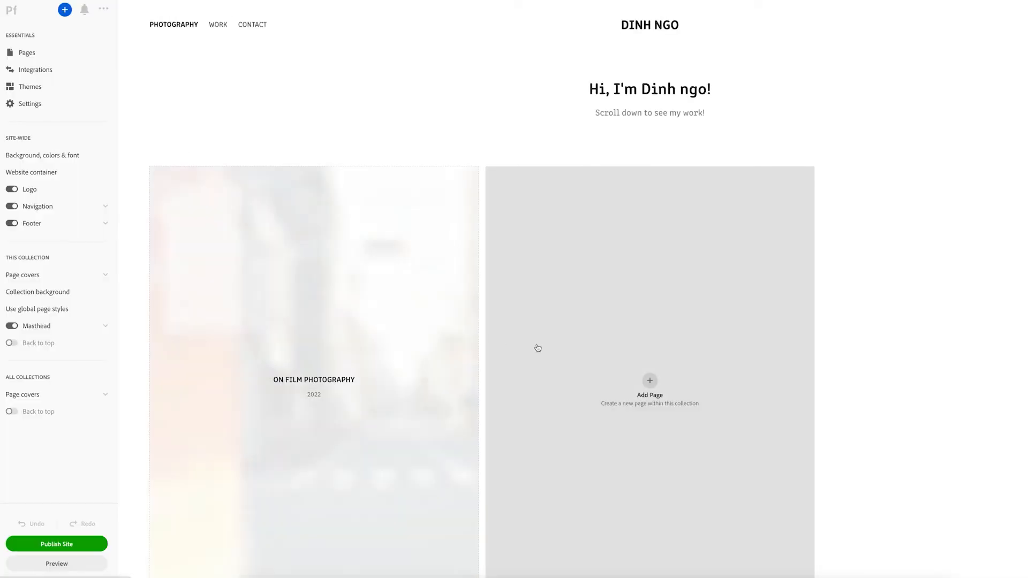
scroll(877, 357, down, 1)
scroll(877, 356, down, 2)
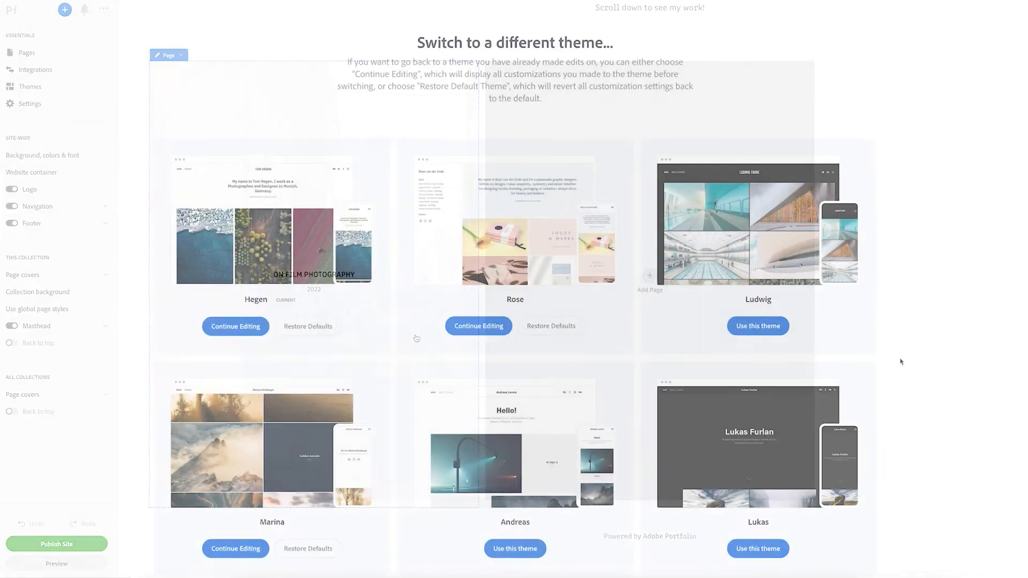
- Switch the site back to the Matthias theme with its existing customizations
scroll(901, 362, down, 3)
scroll(900, 362, down, 4)
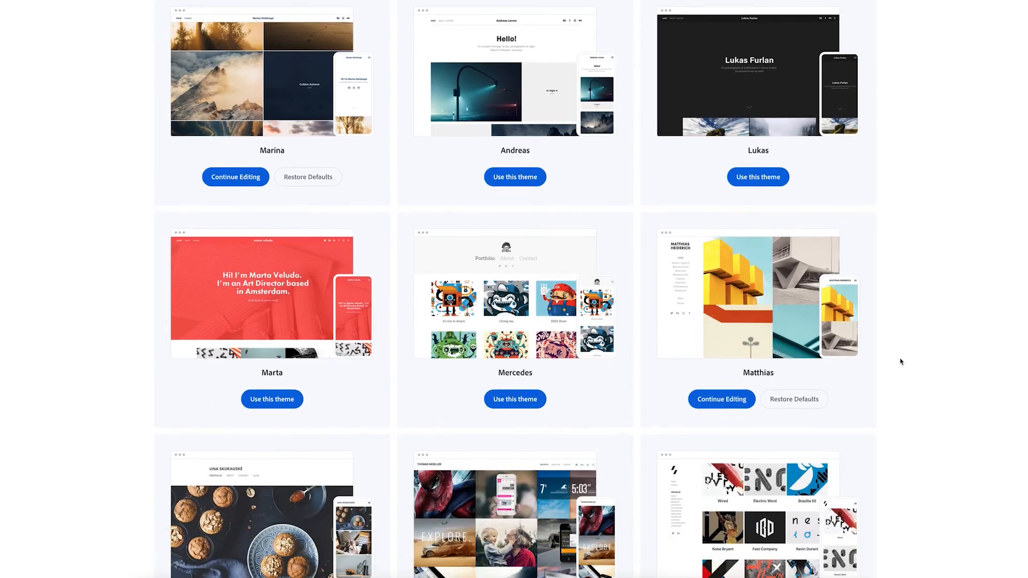
click(729, 390)
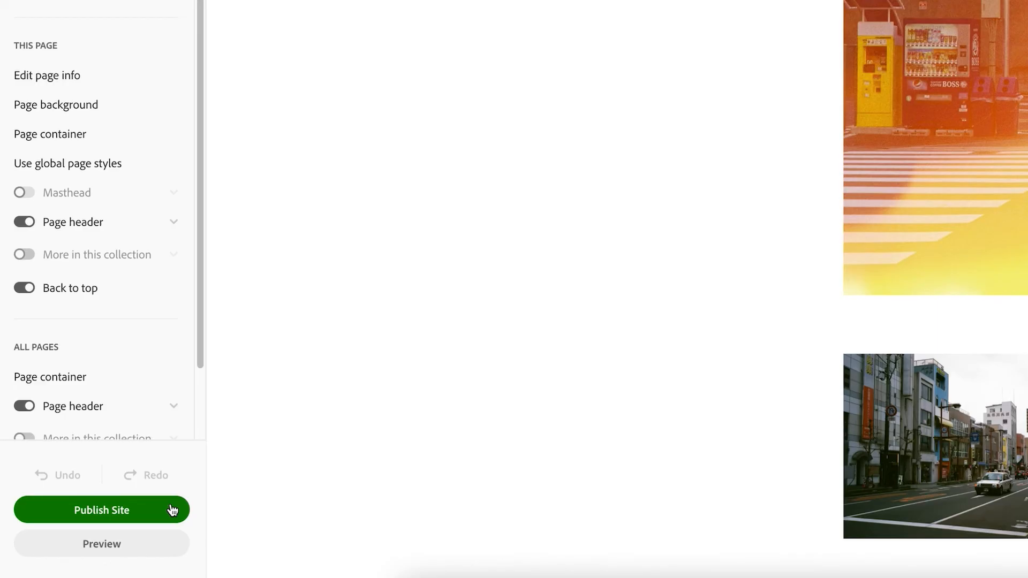
- Publish the site and view the live On film photography page
click(172, 509)
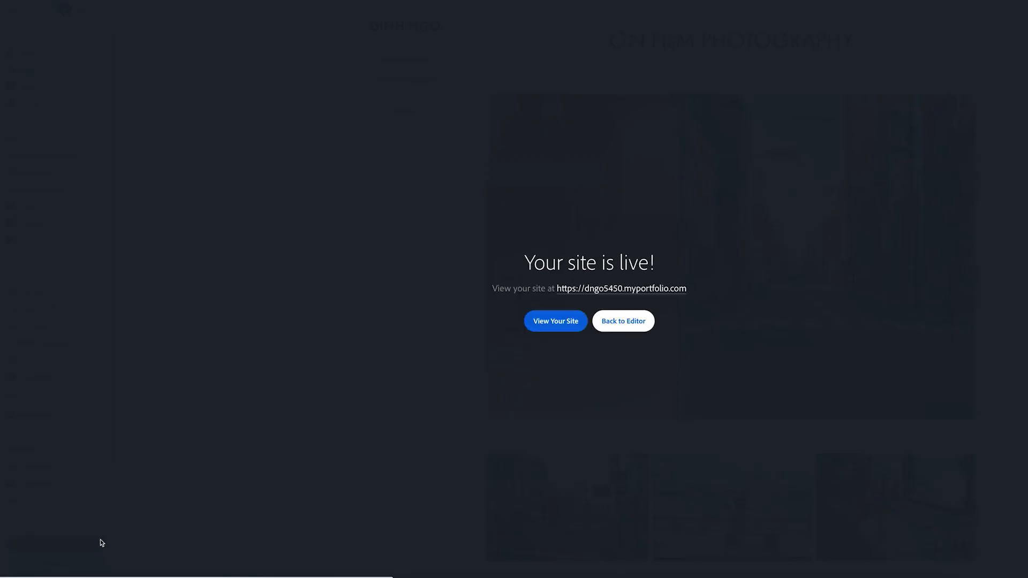
click(556, 321)
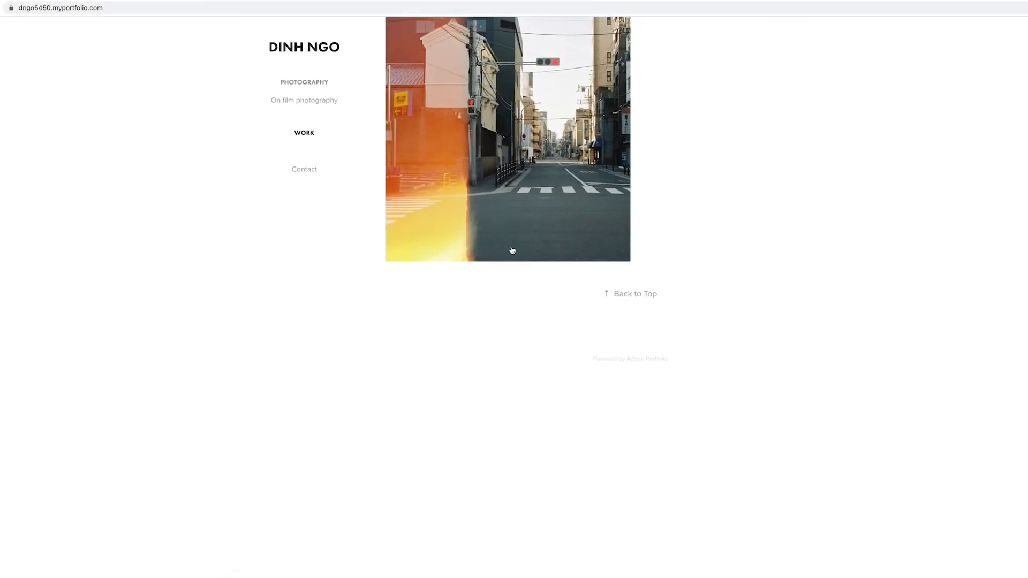
click(507, 217)
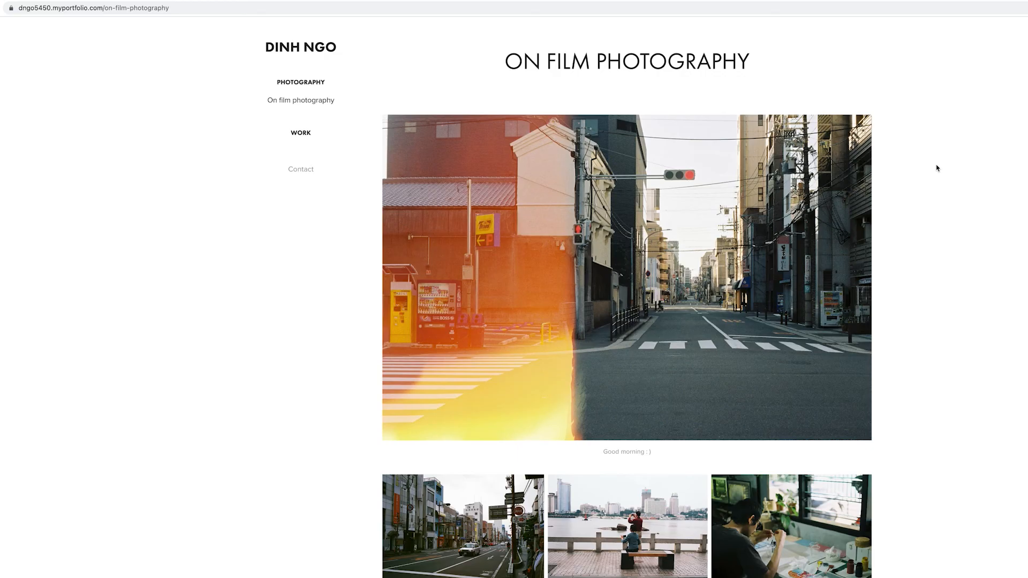
scroll(937, 168, down, 2)
scroll(937, 169, up, 2)
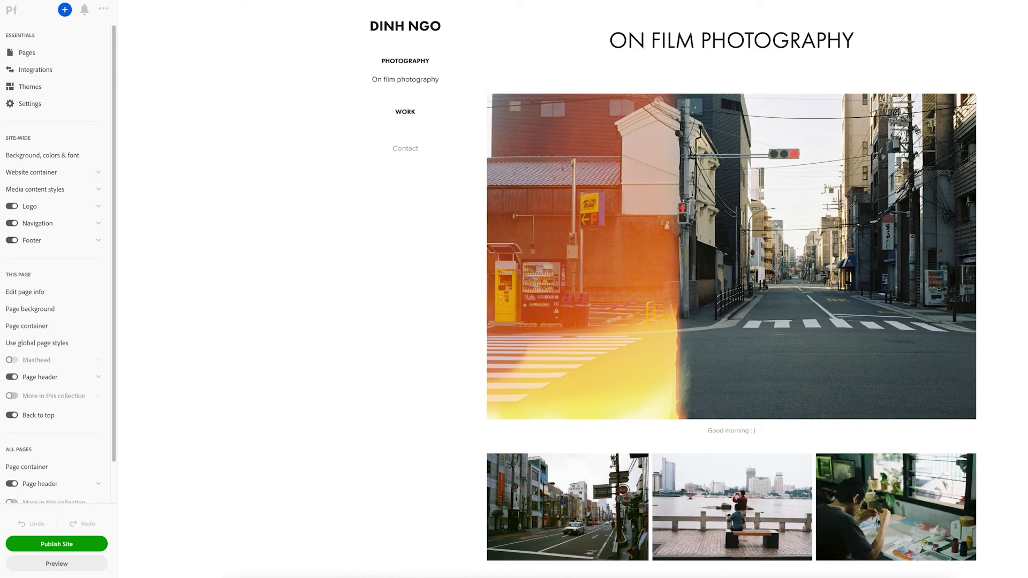
- Unpublish the site from the site settings with the option to take the website offline
click(71, 104)
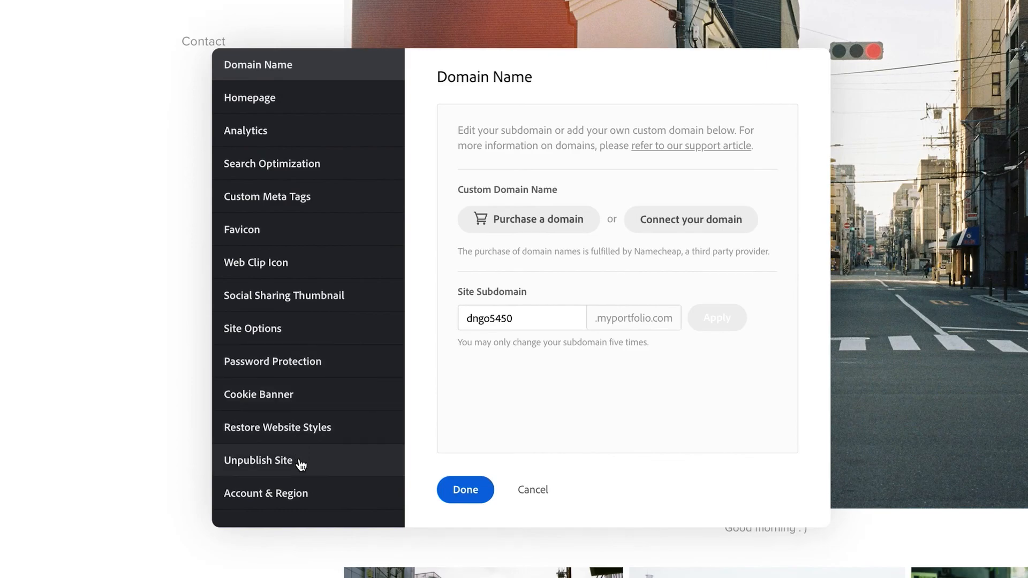
click(299, 464)
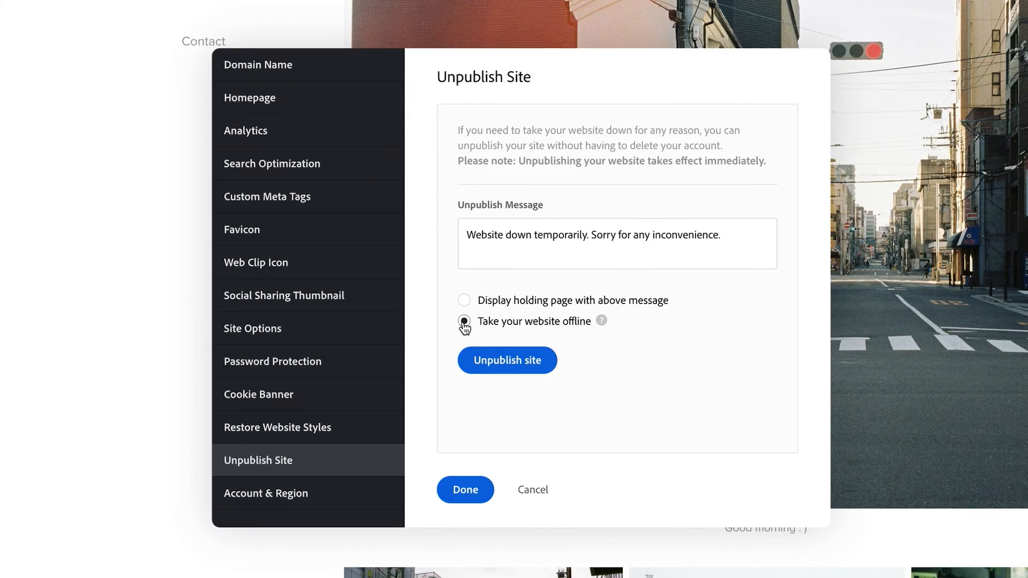
click(519, 357)
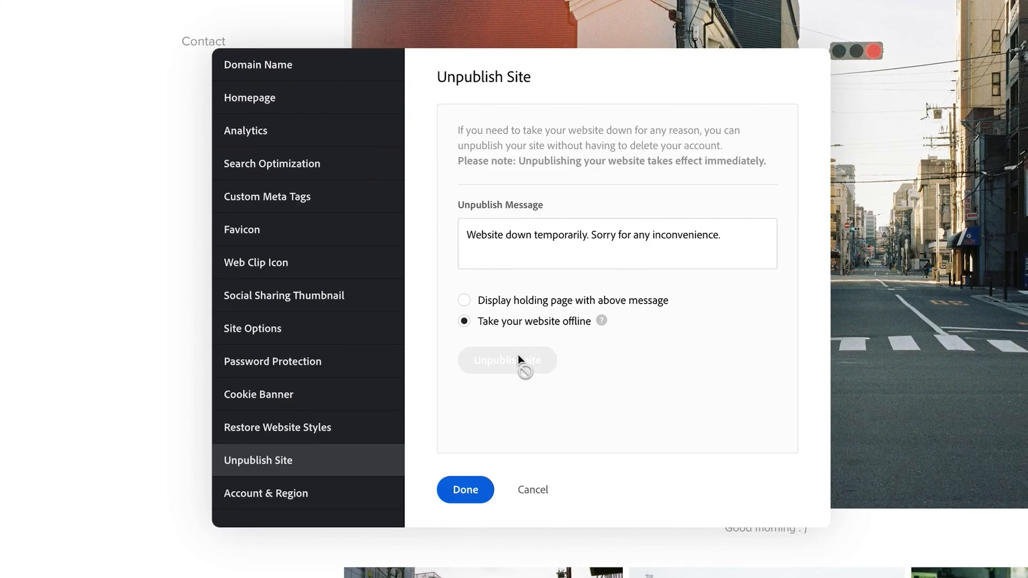